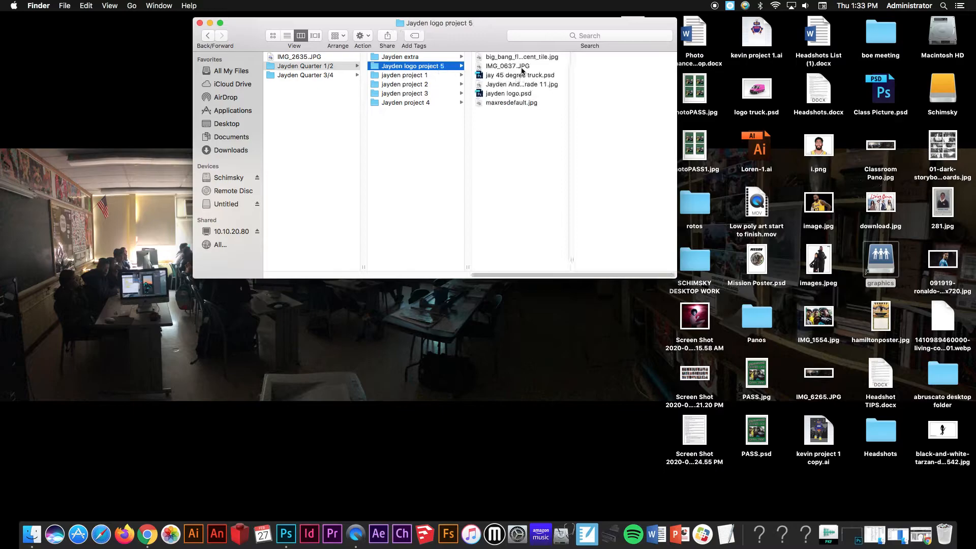
- Preview the IMG_0637.JPG sketch in Quick Look and close the preview
{"action": "left_click", "coordinate": [520, 67]}
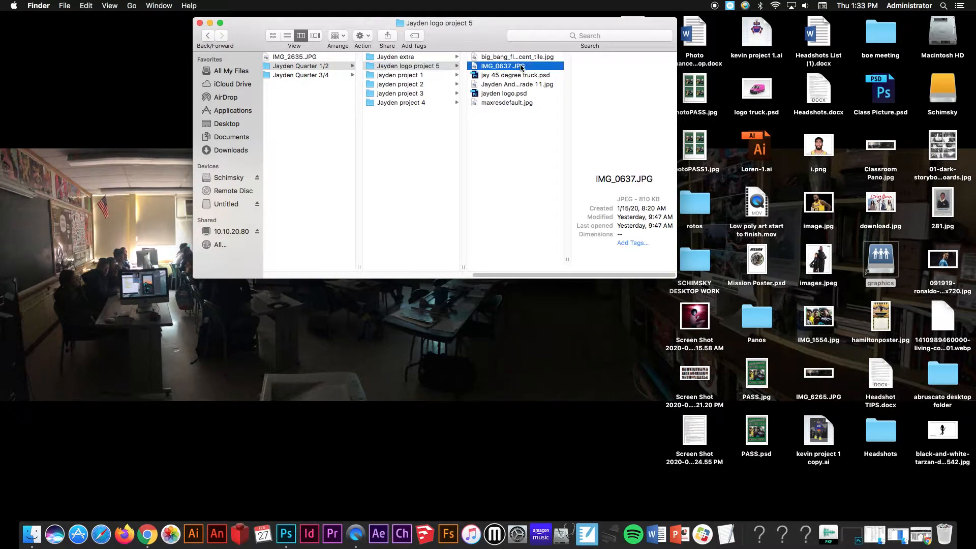
{"action": "key", "text": "space"}
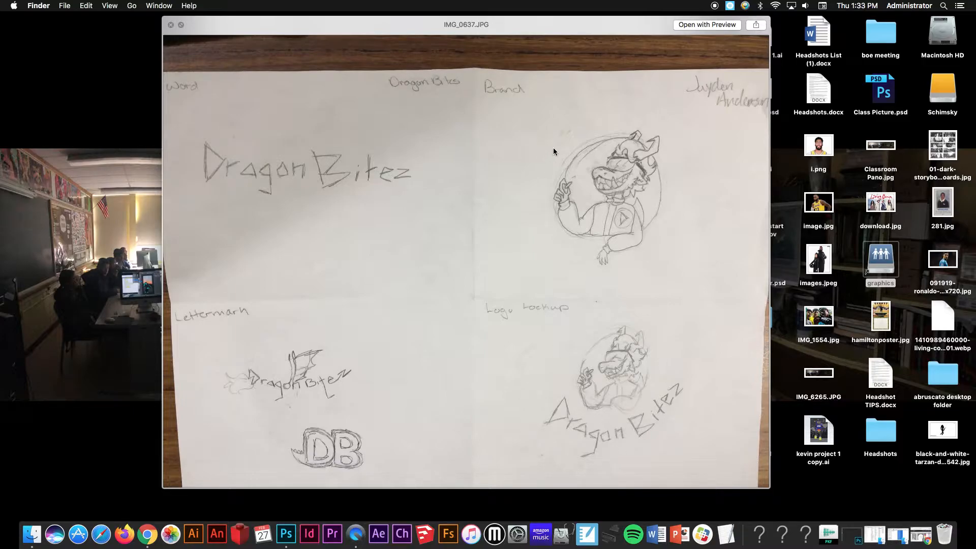
{"action": "key", "text": "space"}
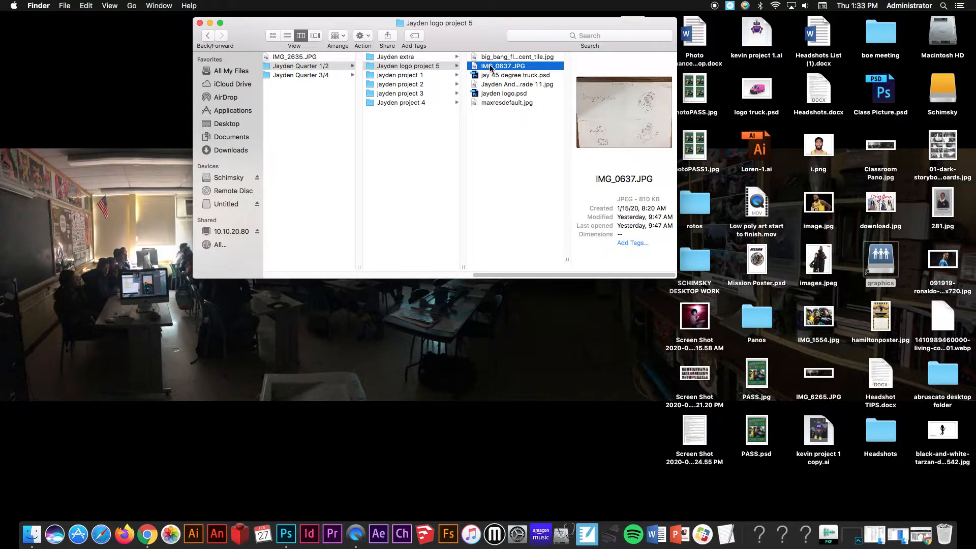
- Open IMG_0637.JPG in Adobe Photoshop CC 2017
{"action": "right_click", "coordinate": [490, 69]}
{"action": "mouse_move", "coordinate": [588, 81]}
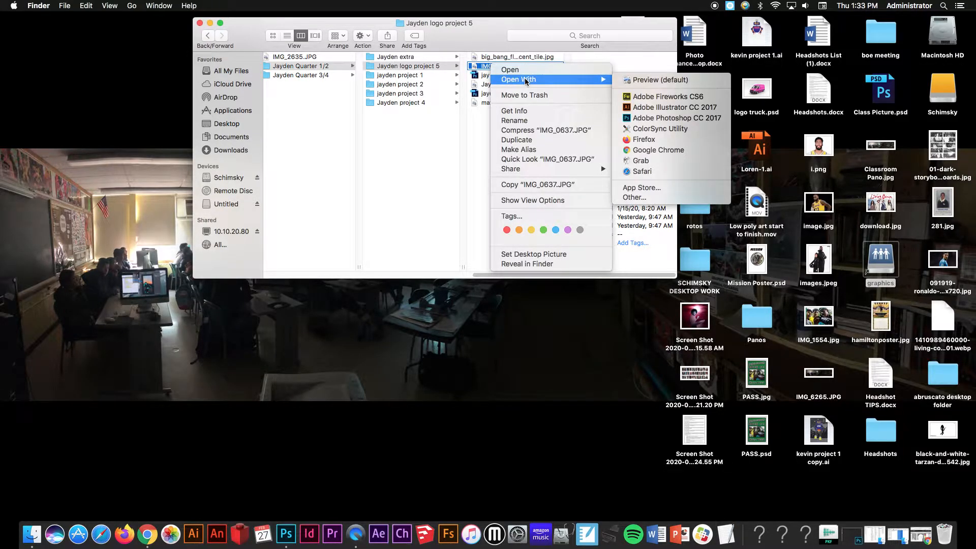
{"action": "left_click", "coordinate": [643, 118]}
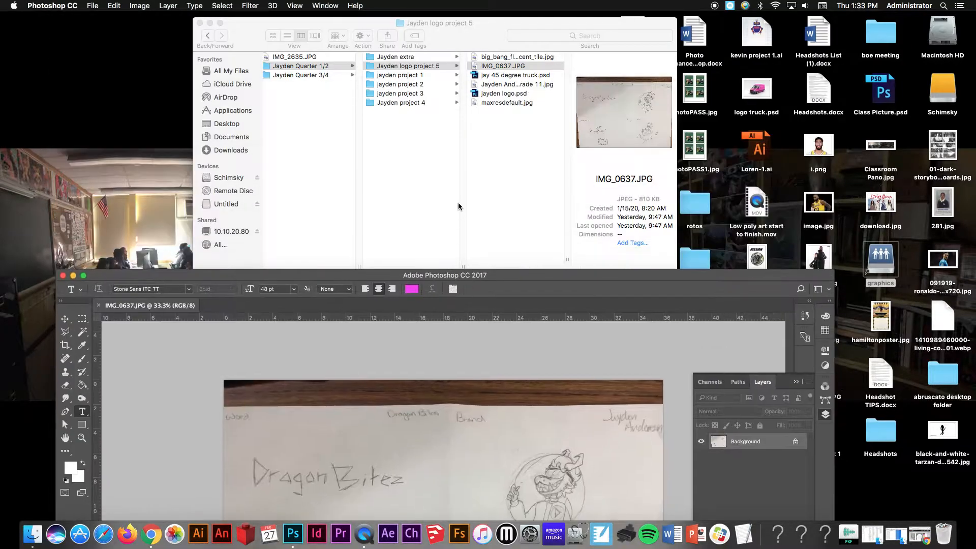
- Open another student's logo sketch JPG from their project 5 folder in Adobe Photoshop CC 2017
{"action": "left_click_drag", "start_coordinate": [493, 278], "coordinate": [370, 277]}
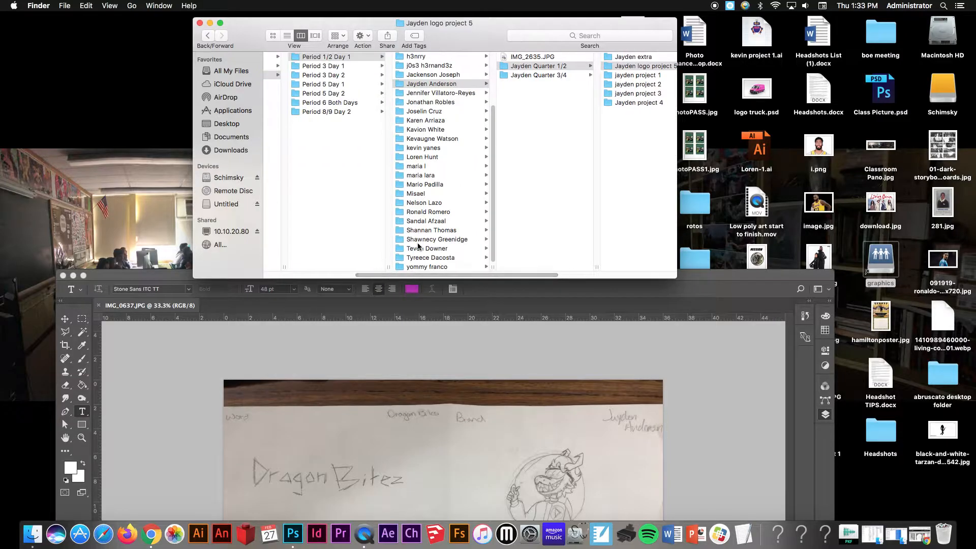
{"action": "left_click", "coordinate": [427, 266]}
{"action": "left_click", "coordinate": [539, 102]}
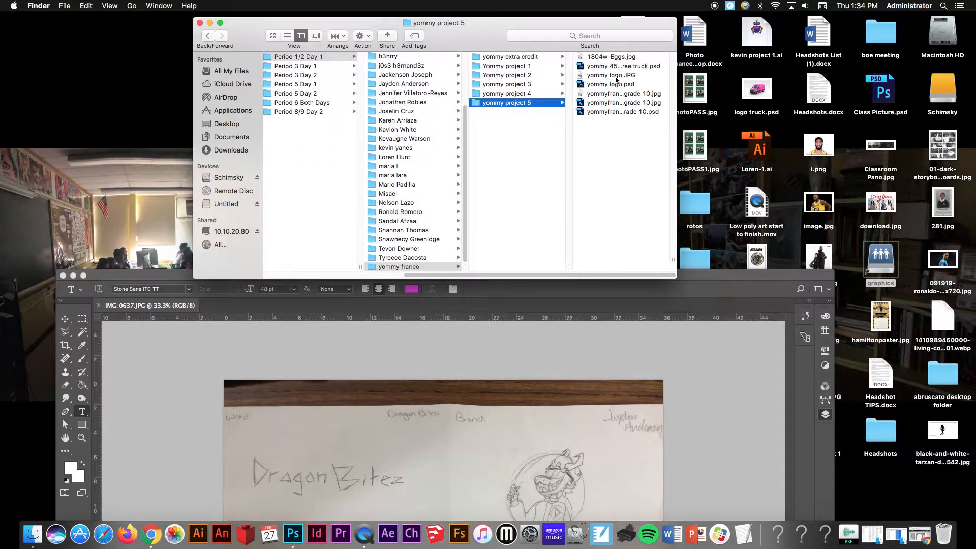
{"action": "left_click", "coordinate": [614, 76]}
{"action": "right_click", "coordinate": [525, 77]}
{"action": "mouse_move", "coordinate": [630, 88]}
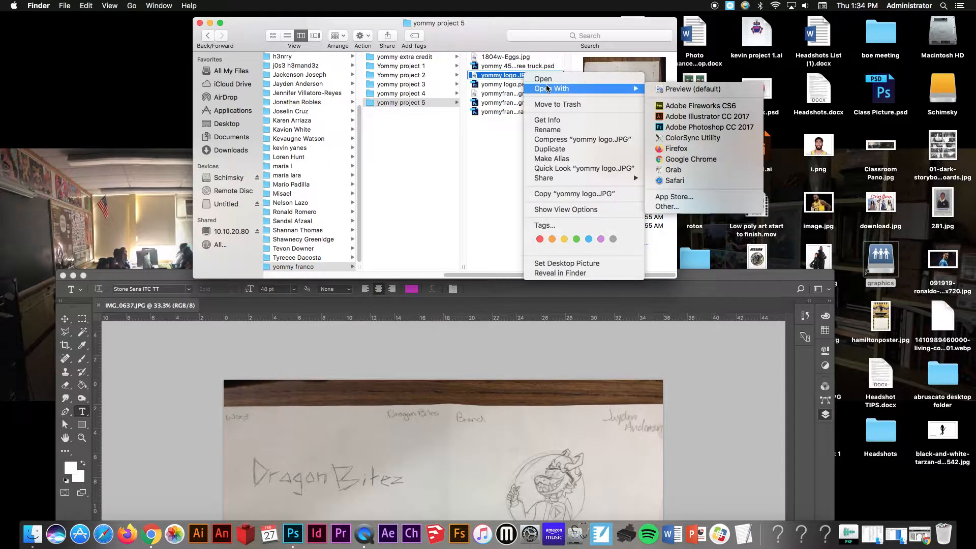
{"action": "left_click", "coordinate": [691, 127]}
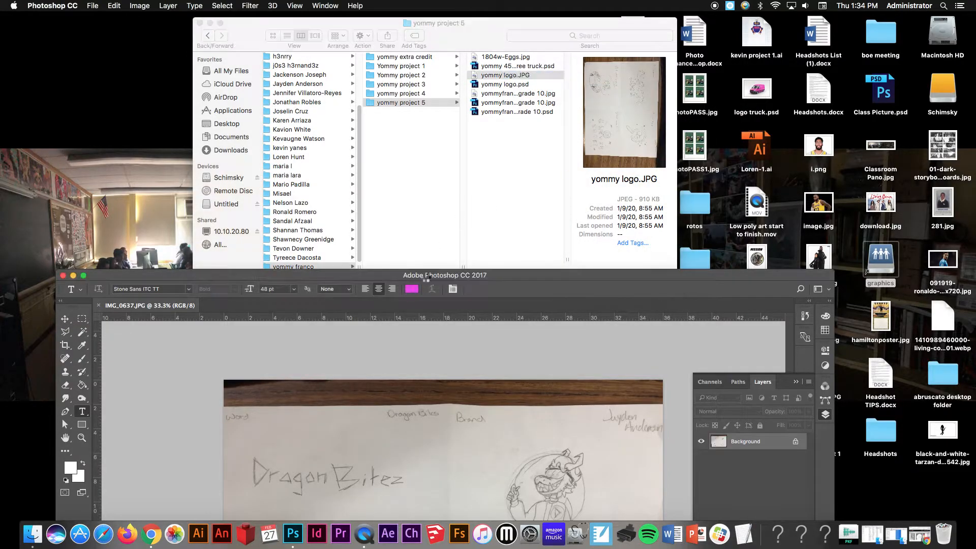
- Rotate the logo sketch image 90° counter clockwise
{"action": "left_click_drag", "start_coordinate": [434, 275], "coordinate": [449, 54]}
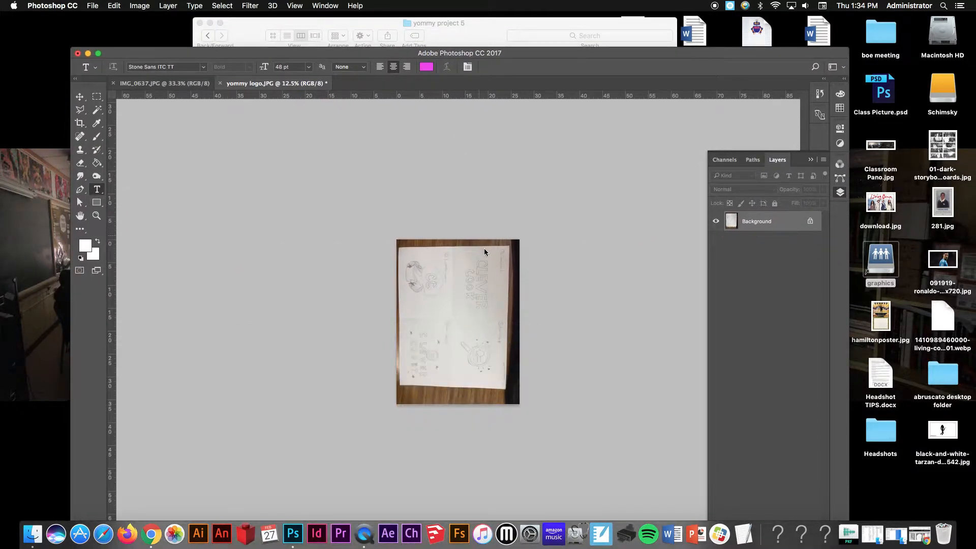
{"action": "key", "text": "super+0"}
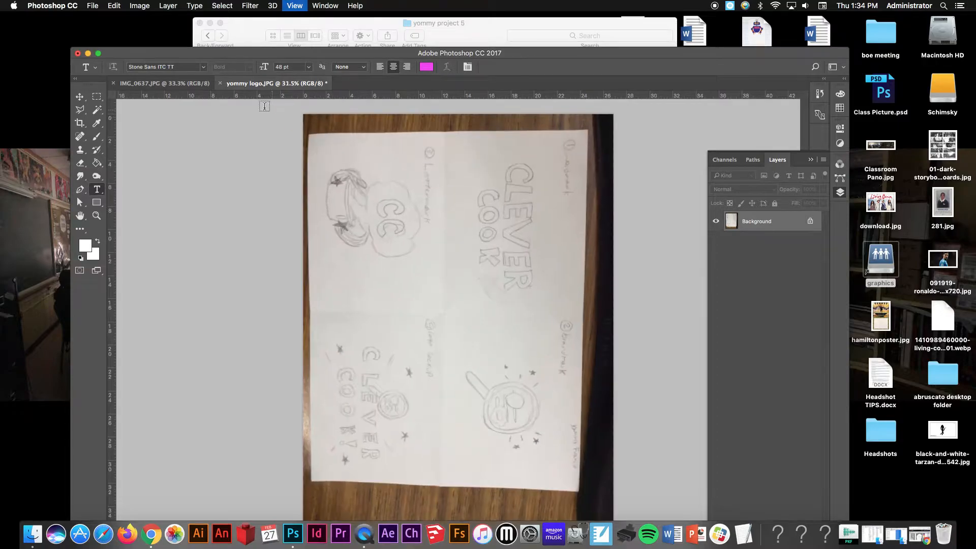
{"action": "left_click", "coordinate": [140, 5]}
{"action": "mouse_move", "coordinate": [170, 109]}
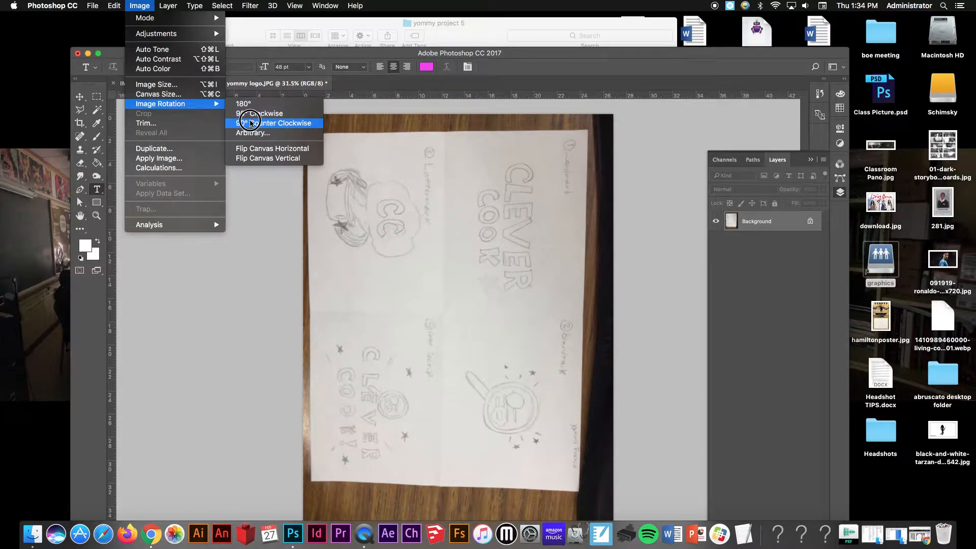
{"action": "left_click", "coordinate": [250, 123]}
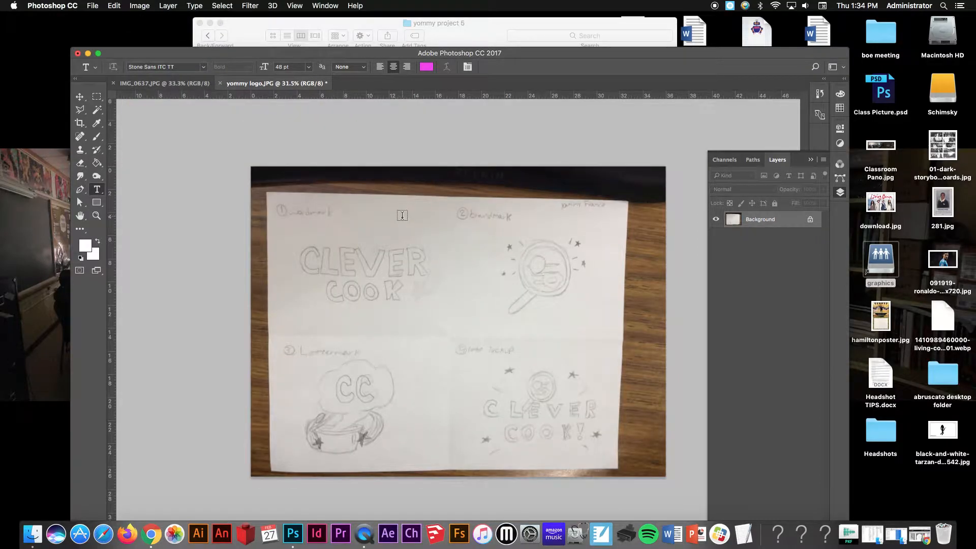
- Type a letter C in Action Force at 72 pt inside the sketched C of the CLEVER wordmark
{"action": "key", "text": "super+0"}
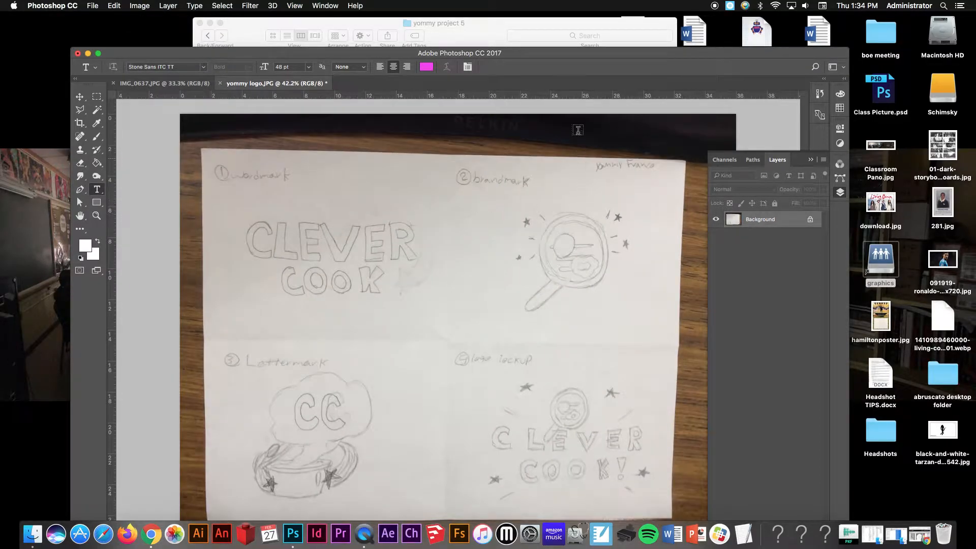
{"action": "left_click_drag", "start_coordinate": [552, 56], "coordinate": [551, 23]}
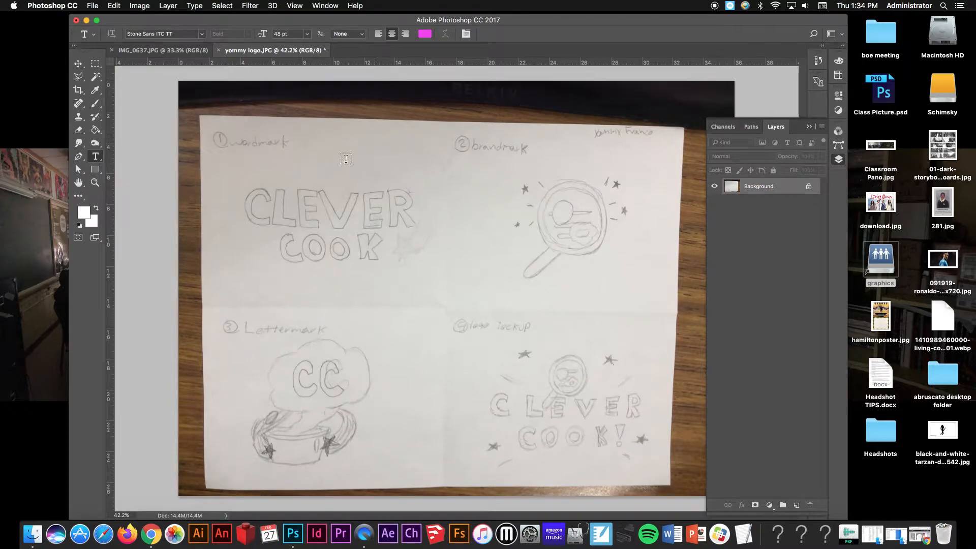
{"action": "left_click_drag", "start_coordinate": [244, 168], "coordinate": [292, 201]}
{"action": "left_click_drag", "start_coordinate": [421, 246], "coordinate": [359, 178]}
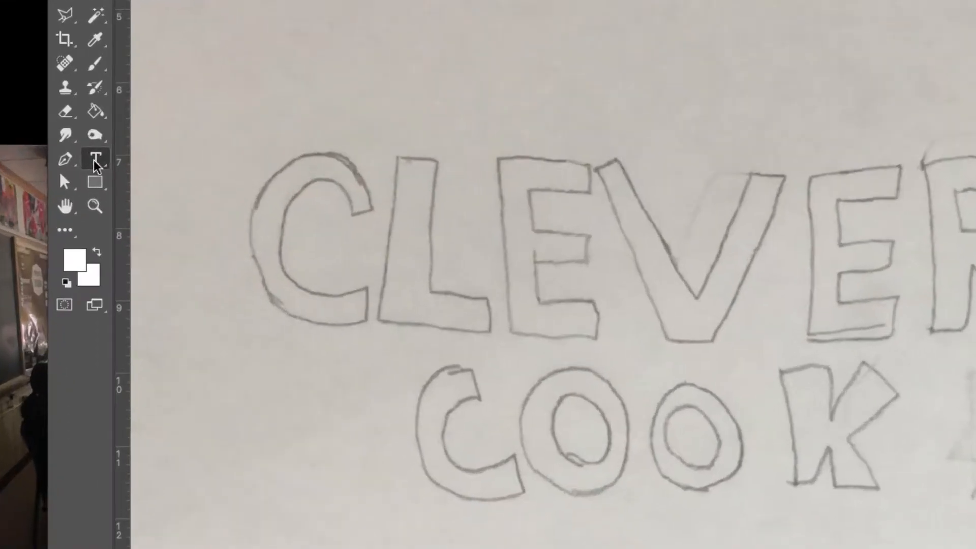
{"action": "left_click_drag", "start_coordinate": [94, 164], "coordinate": [151, 155]}
{"action": "left_click", "coordinate": [344, 259]}
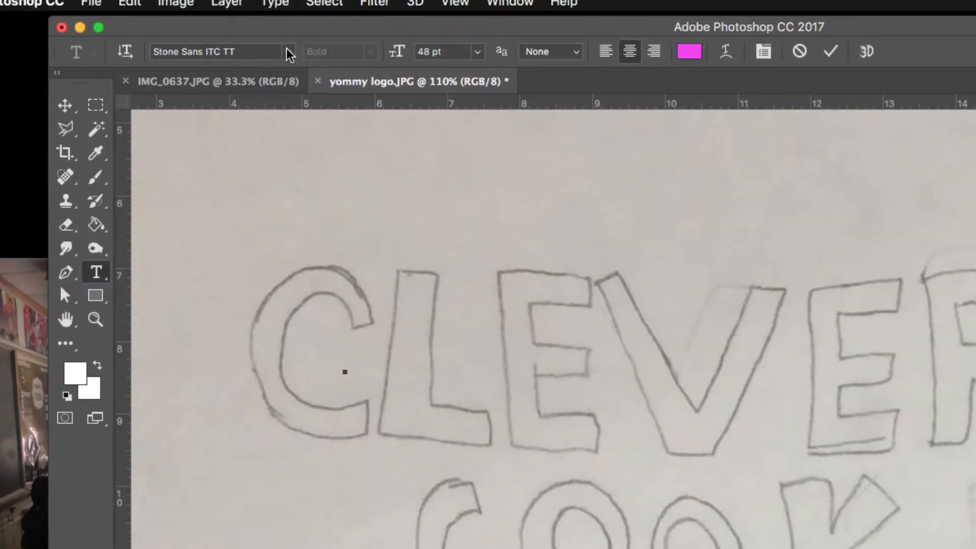
{"action": "left_click", "coordinate": [288, 52]}
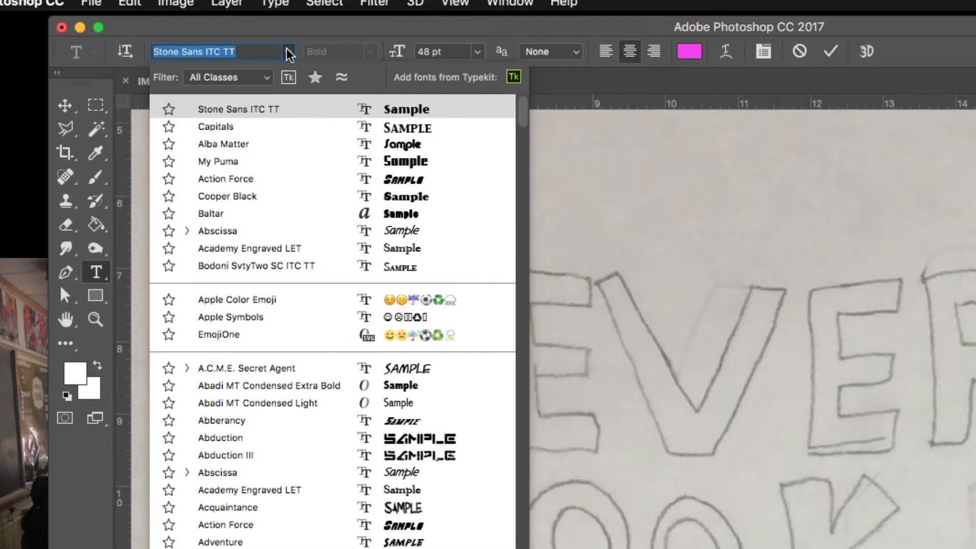
{"action": "left_click", "coordinate": [311, 179]}
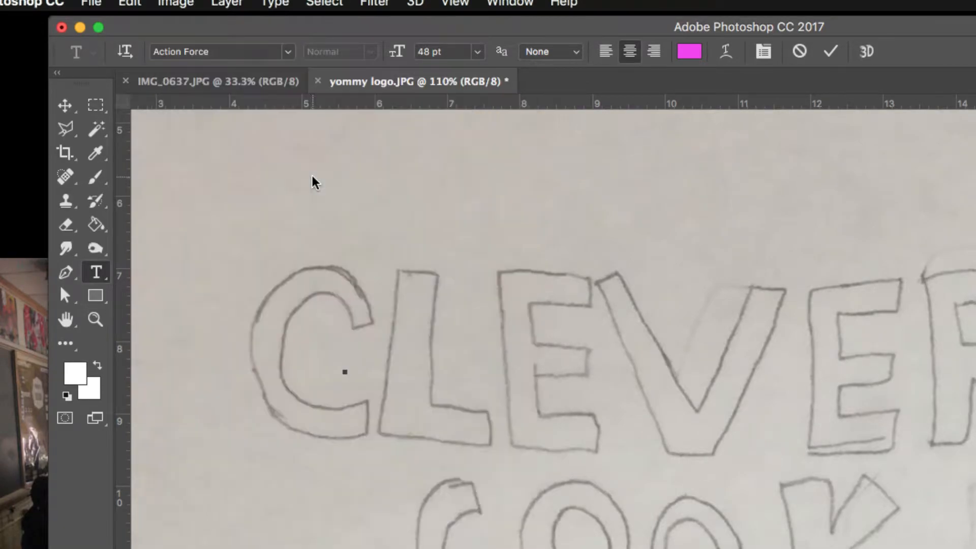
{"action": "left_click", "coordinate": [478, 52]}
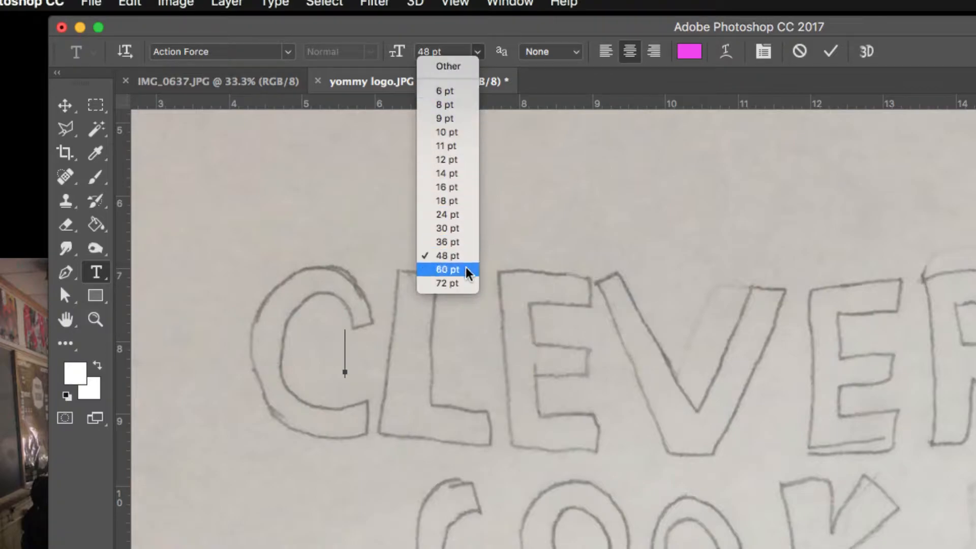
{"action": "left_click", "coordinate": [464, 280]}
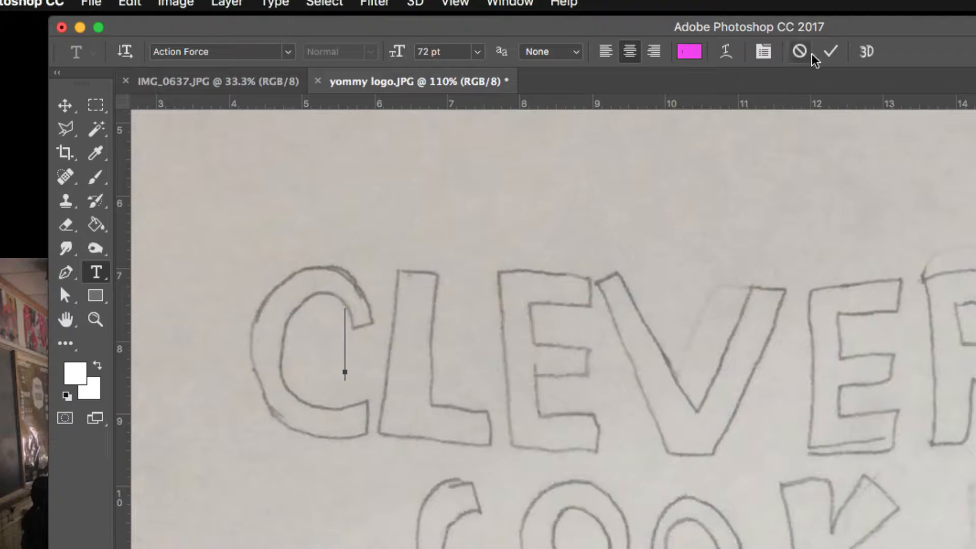
{"action": "left_click", "coordinate": [831, 53]}
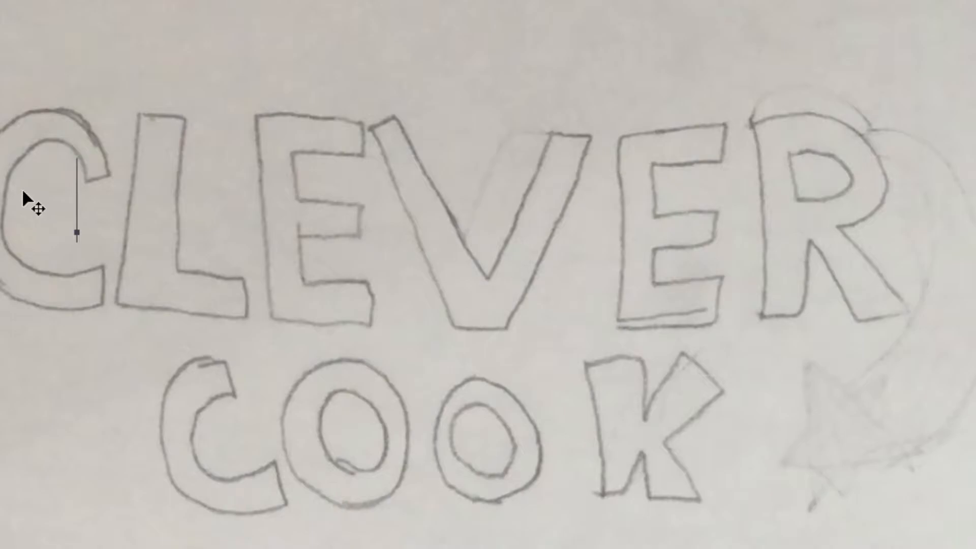
{"action": "type", "text": "C"}
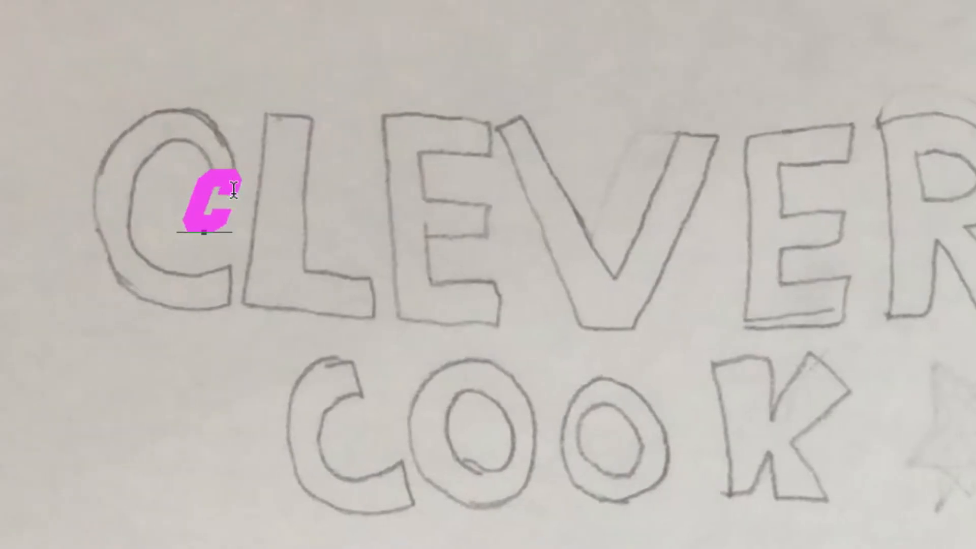
- Restyle the C to Cooper Black at 157 pt
{"action": "key", "text": "ctrl+a"}
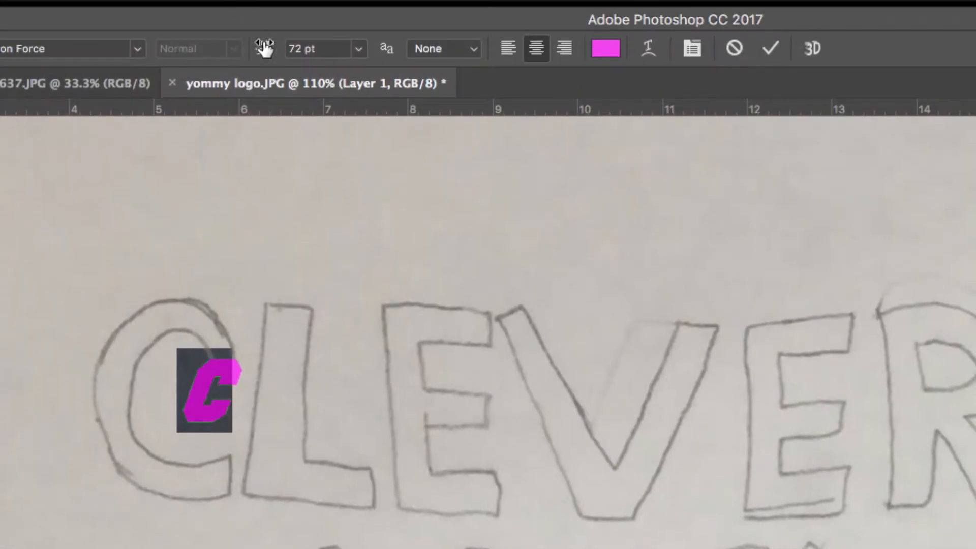
{"action": "left_click_drag", "start_coordinate": [267, 49], "coordinate": [357, 34]}
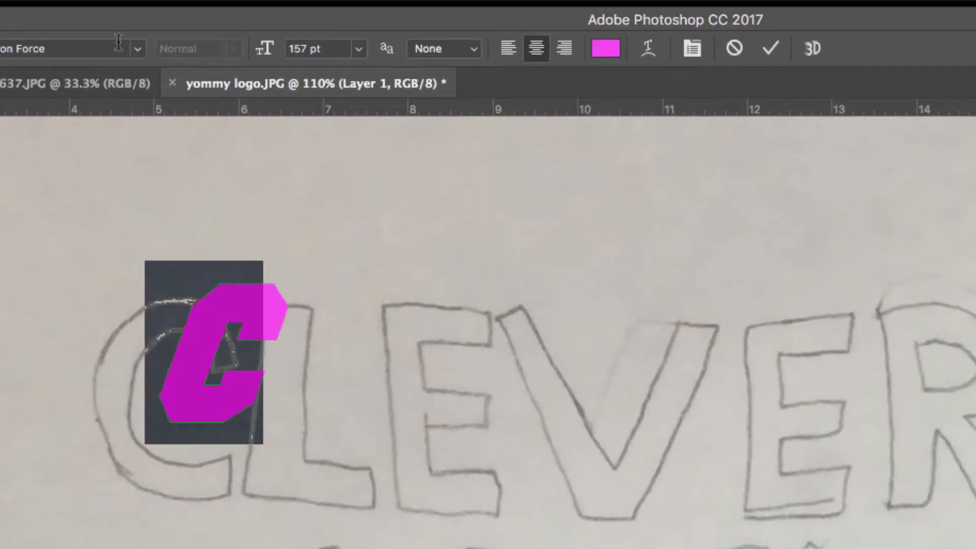
{"action": "left_click", "coordinate": [207, 49]}
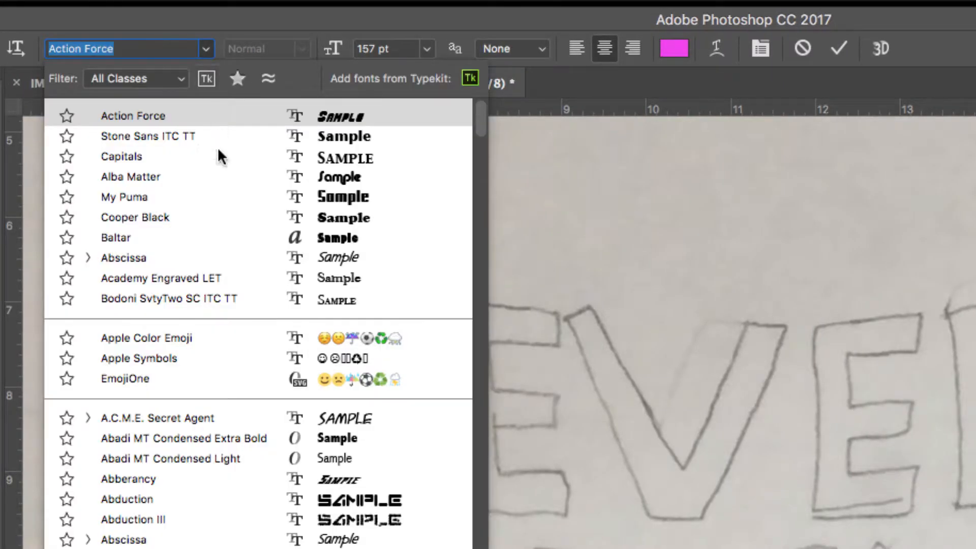
{"action": "left_click", "coordinate": [214, 175]}
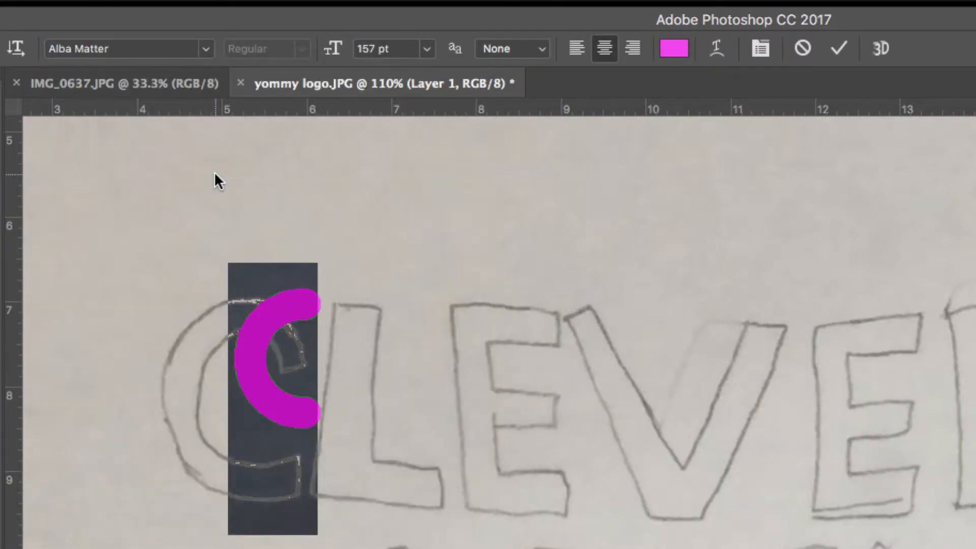
{"action": "left_click", "coordinate": [205, 49]}
{"action": "left_click", "coordinate": [236, 216]}
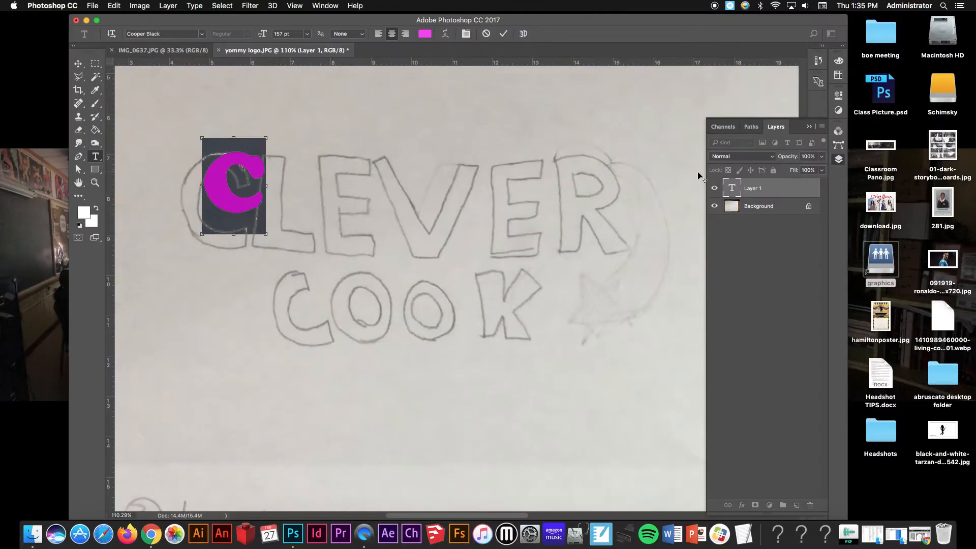
- Rasterize the C type layer
{"action": "left_click", "coordinate": [780, 189]}
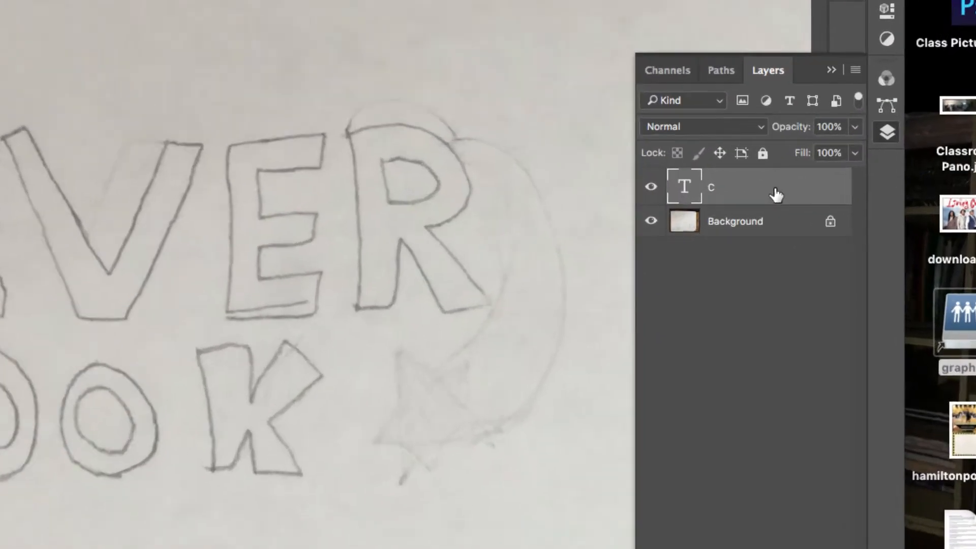
{"action": "right_click", "coordinate": [778, 188]}
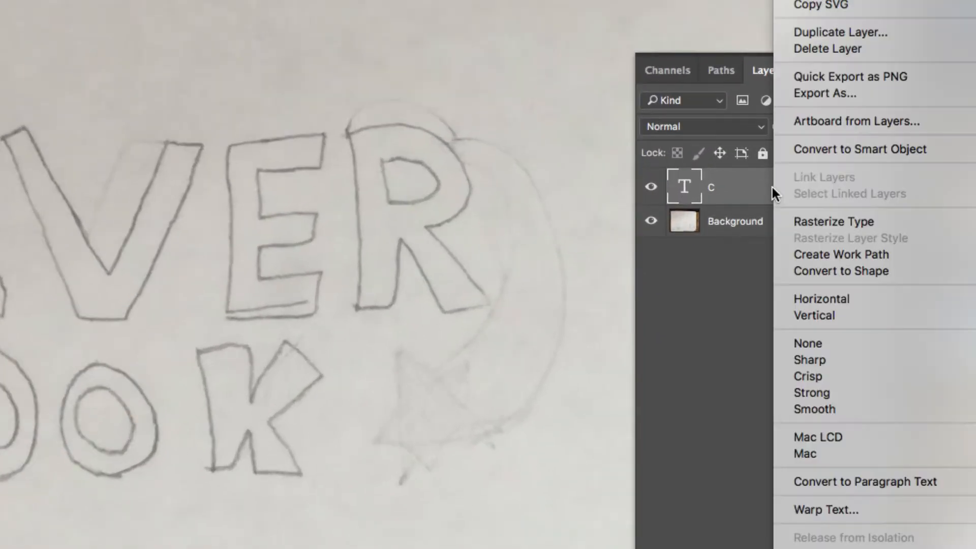
{"action": "left_click", "coordinate": [825, 218]}
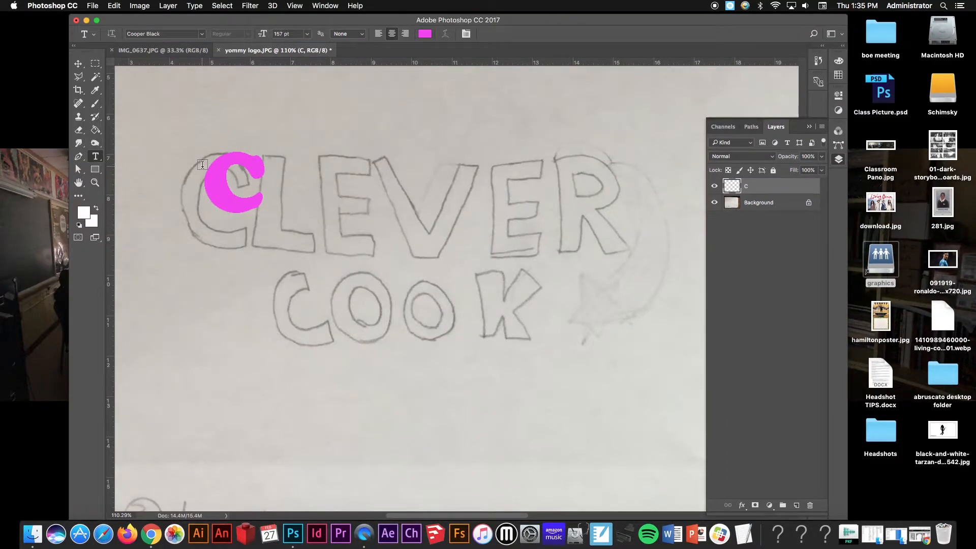
- Free-transform the C to about 120% width and 151% height so it fills the sketched C outline
{"action": "key", "text": "super+t"}
{"action": "left_click_drag", "start_coordinate": [171, 134], "coordinate": [297, 205]}
{"action": "left_click_drag", "start_coordinate": [310, 305], "coordinate": [309, 357]}
{"action": "left_click_drag", "start_coordinate": [235, 363], "coordinate": [196, 377]}
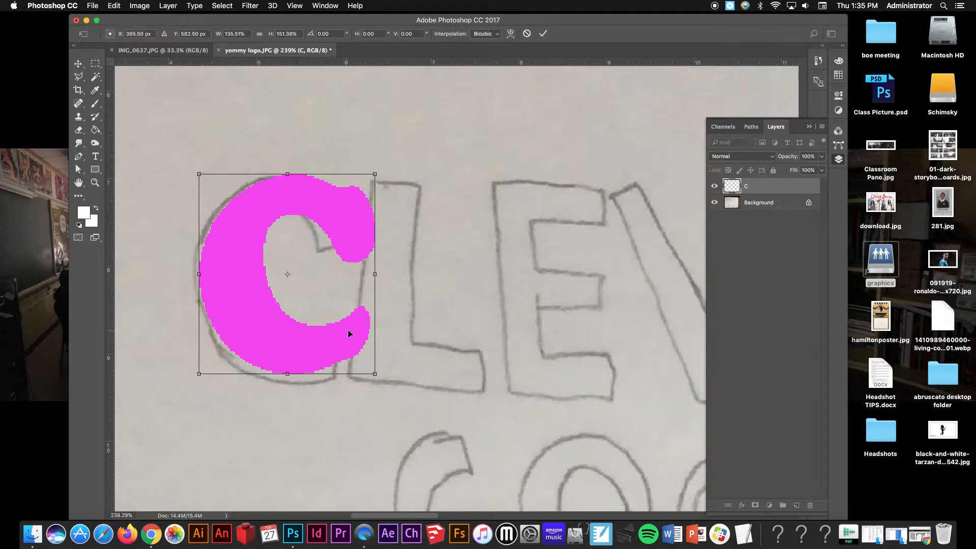
{"action": "left_click_drag", "start_coordinate": [373, 275], "coordinate": [354, 273]}
{"action": "left_click_drag", "start_coordinate": [327, 222], "coordinate": [325, 224]}
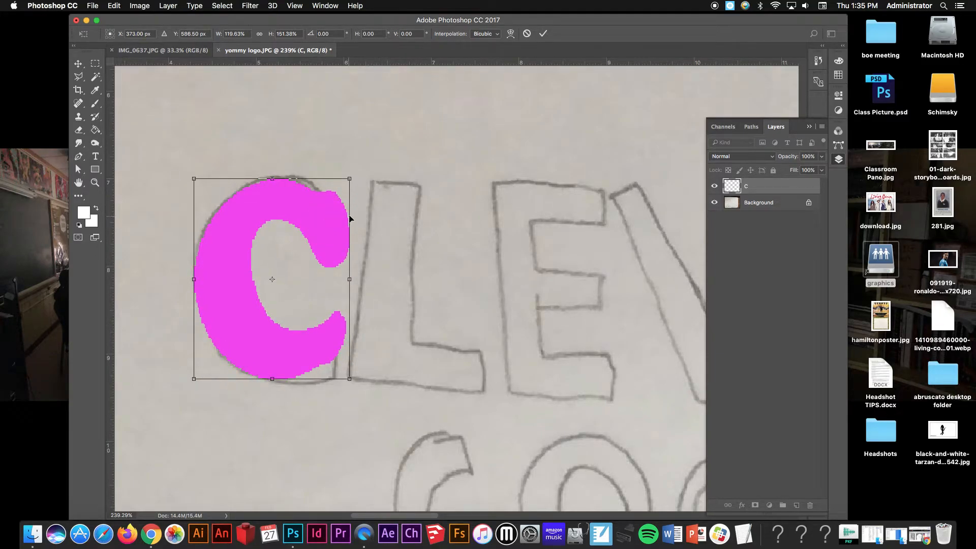
{"action": "left_click", "coordinate": [542, 34]}
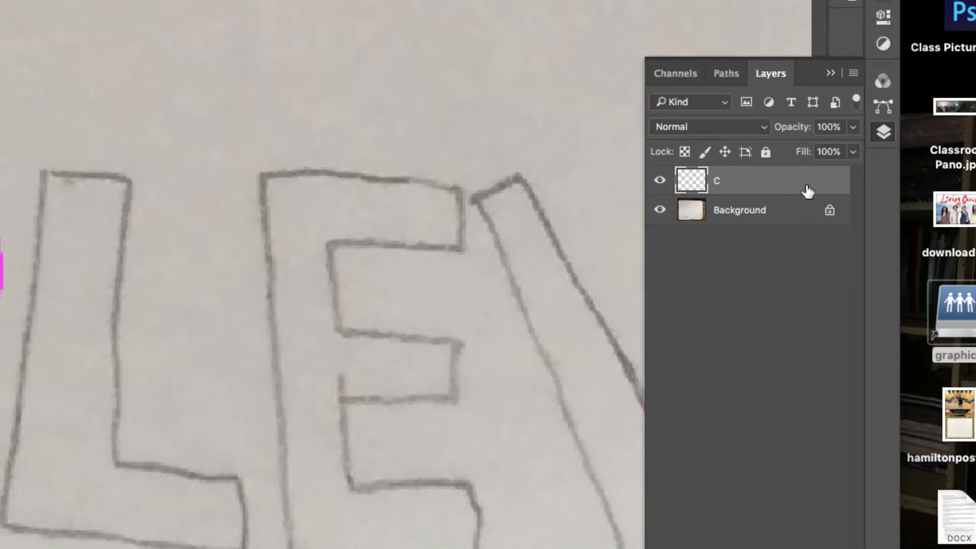
- Open the C layer's layer style and add a 7 px black outside stroke, briefly trying a colour overlay
{"action": "double_click", "coordinate": [797, 187]}
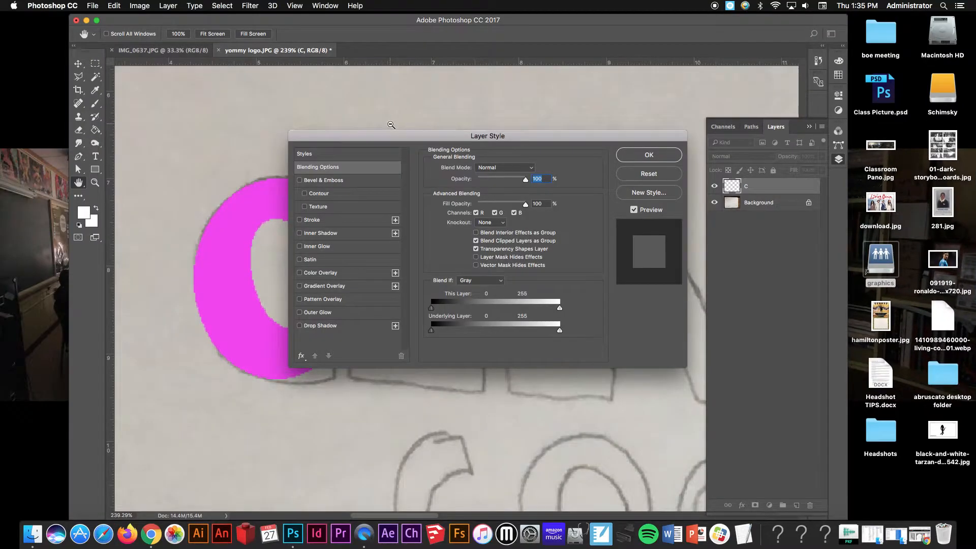
{"action": "left_click_drag", "start_coordinate": [383, 137], "coordinate": [472, 95]}
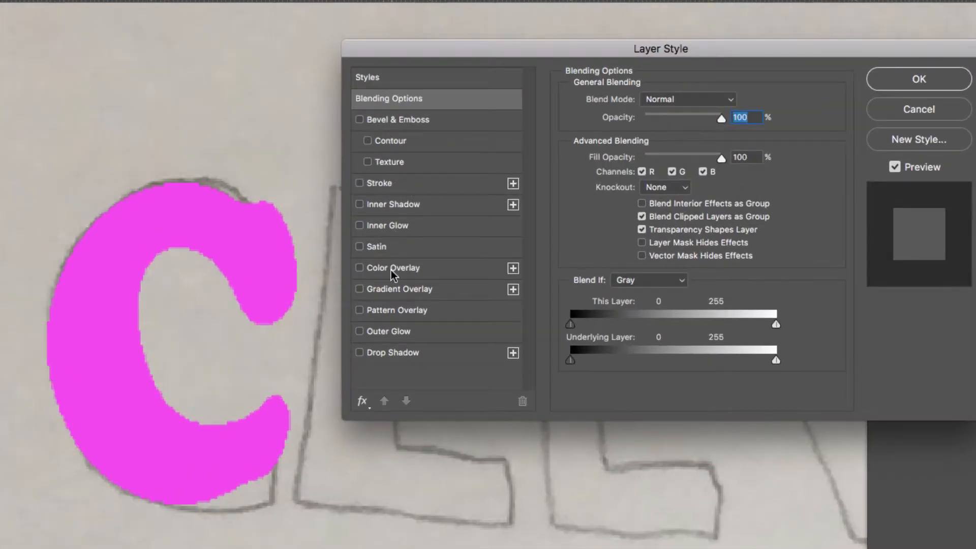
{"action": "left_click", "coordinate": [386, 184]}
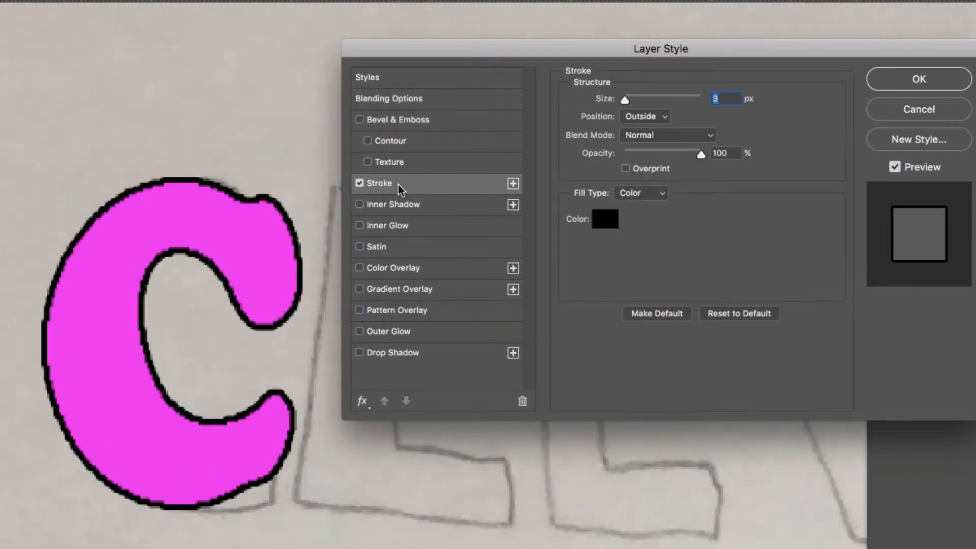
{"action": "left_click_drag", "start_coordinate": [636, 102], "coordinate": [628, 97]}
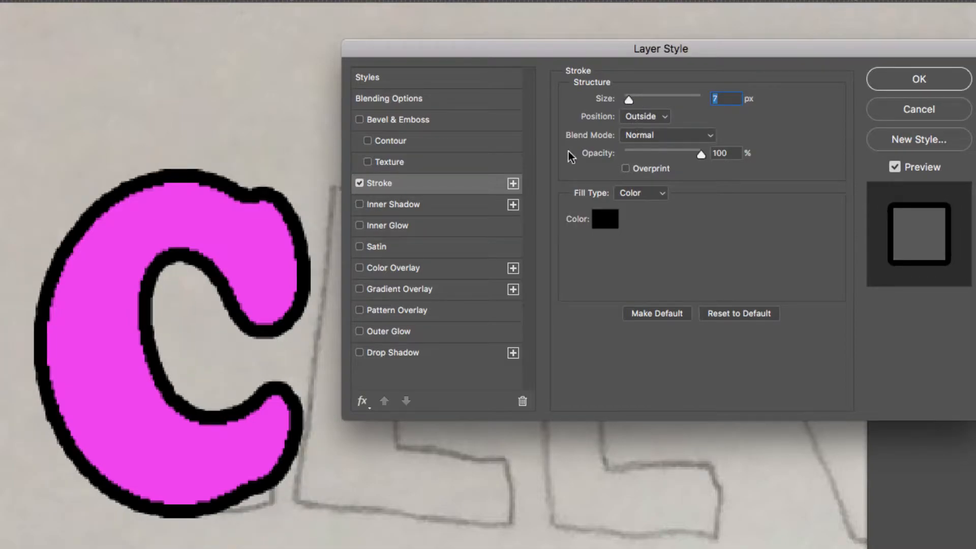
{"action": "left_click", "coordinate": [392, 269]}
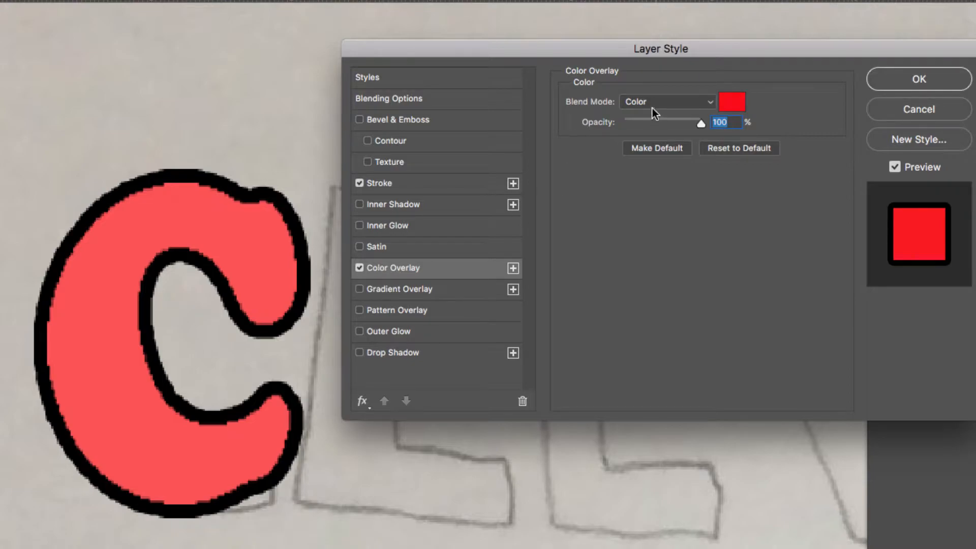
{"action": "left_click", "coordinate": [359, 267]}
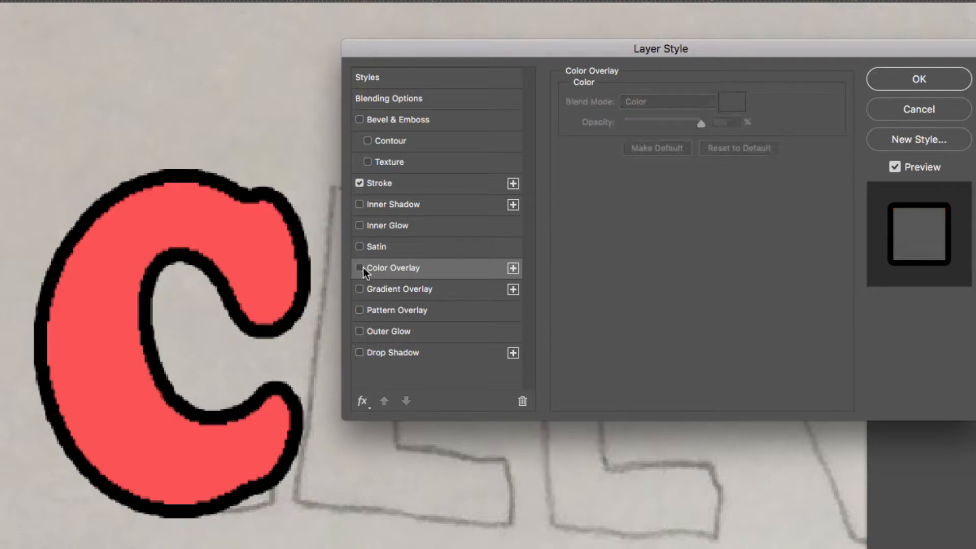
- Add a Normal drop shadow to the C at 89% opacity, 14 px distance, 19% spread and 29 px size
{"action": "left_click", "coordinate": [385, 354]}
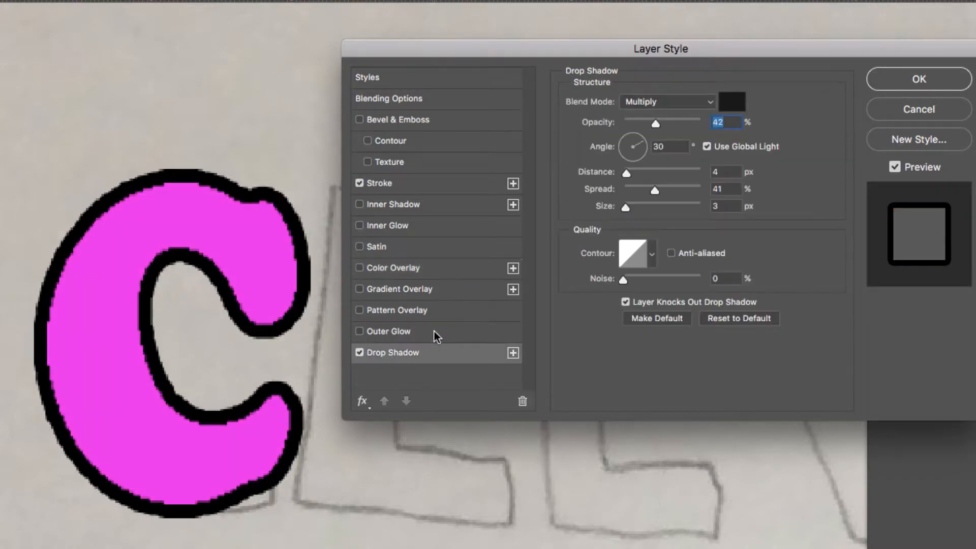
{"action": "left_click", "coordinate": [660, 105]}
{"action": "left_click", "coordinate": [659, 54]}
{"action": "left_click_drag", "start_coordinate": [671, 122], "coordinate": [692, 124]}
{"action": "left_click_drag", "start_coordinate": [626, 173], "coordinate": [644, 174]}
{"action": "left_click_drag", "start_coordinate": [625, 207], "coordinate": [650, 208]}
{"action": "left_click_drag", "start_coordinate": [315, 239], "coordinate": [239, 255]}
{"action": "left_click_drag", "start_coordinate": [636, 200], "coordinate": [636, 205]}
{"action": "left_click_drag", "start_coordinate": [654, 190], "coordinate": [637, 187]}
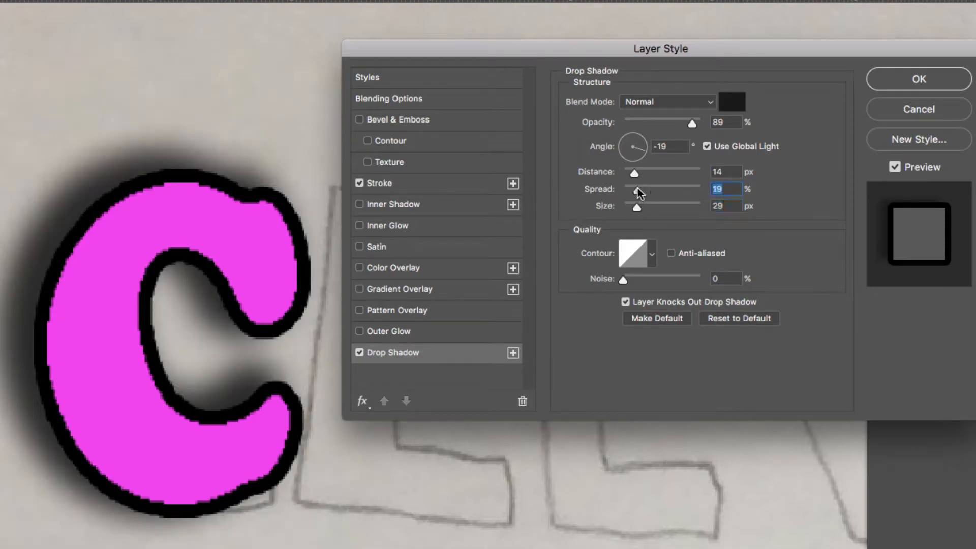
- Pick a different contour for the drop shadow, shift it to about -23° and 9 px, and apply the style
{"action": "left_click", "coordinate": [651, 252]}
{"action": "left_click", "coordinate": [632, 289]}
{"action": "left_click", "coordinate": [650, 291]}
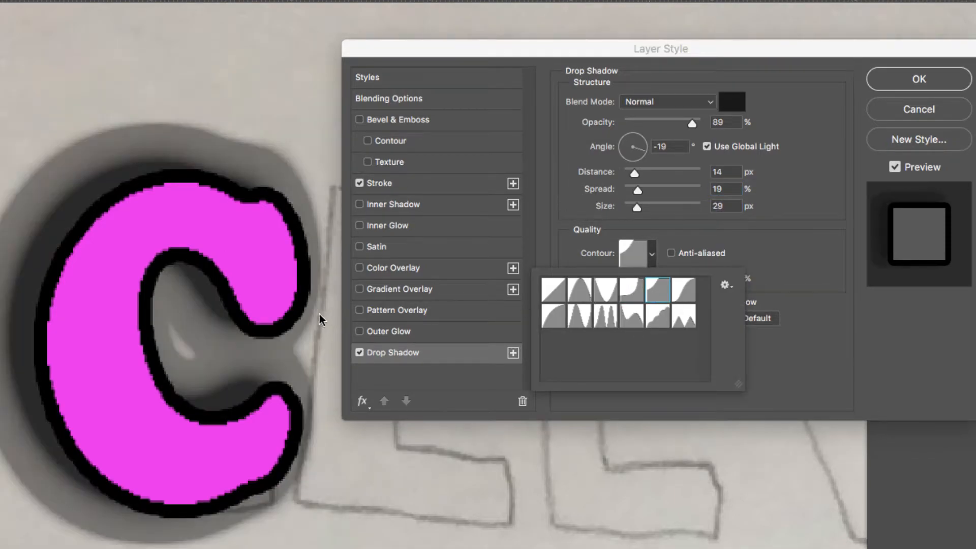
{"action": "left_click_drag", "start_coordinate": [222, 294], "coordinate": [230, 302]}
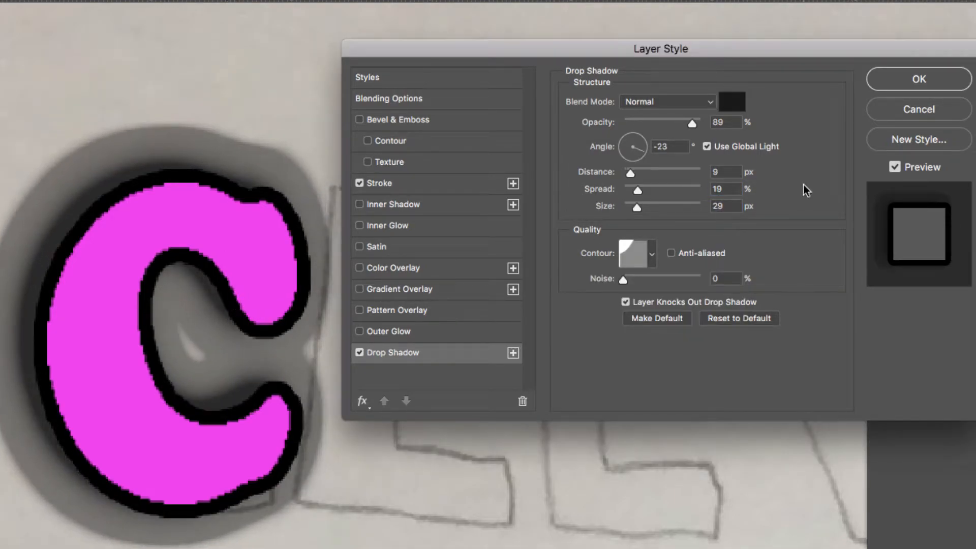
{"action": "left_click", "coordinate": [915, 85]}
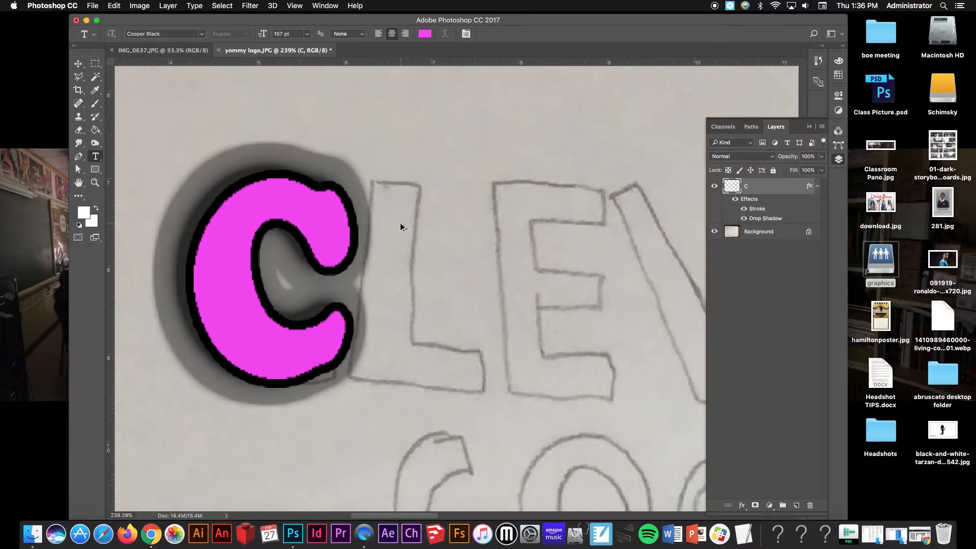
- Type CLEVER in Cooper Black 157 pt above the sketched wordmark
{"action": "key", "text": "super+0"}
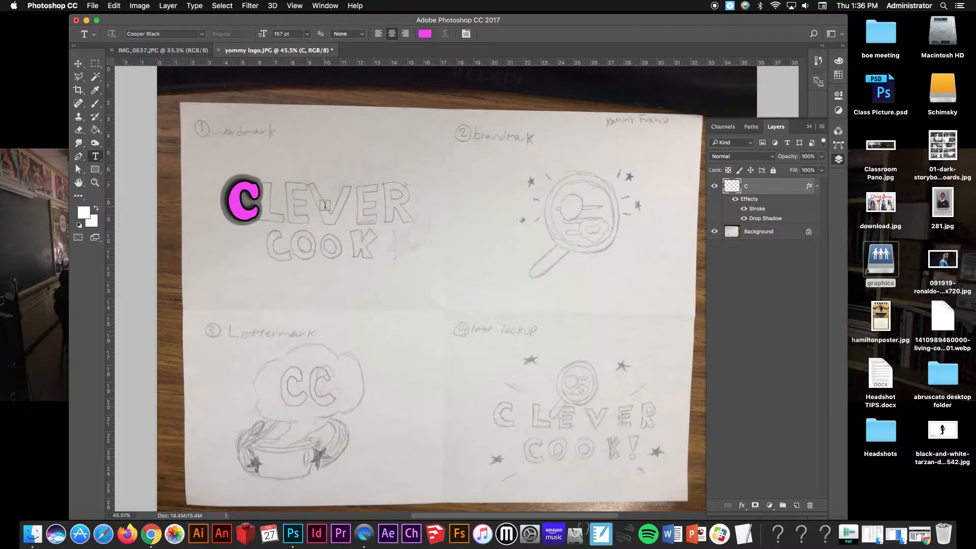
{"action": "key", "text": "c"}
{"action": "key", "text": "t"}
{"action": "left_click", "coordinate": [297, 164]}
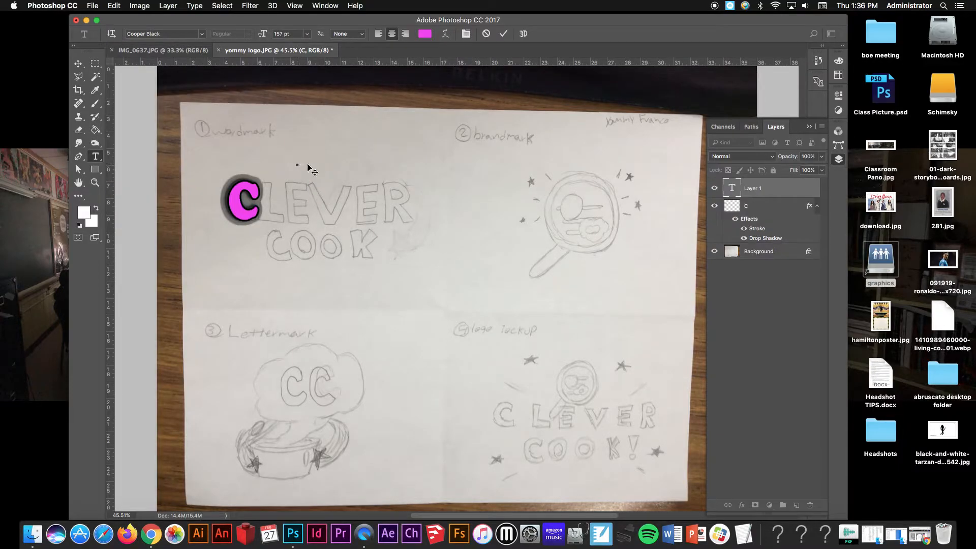
{"action": "type", "text": "CLEVER"}
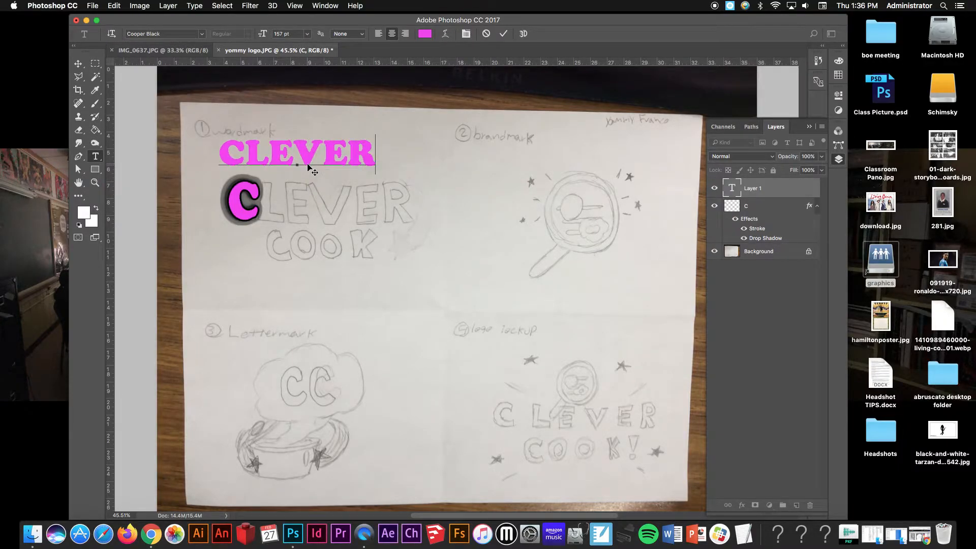
- Copy the C layer's stroke and drop shadow effects onto the CLEVER text layer
{"action": "left_click", "coordinate": [765, 206]}
{"action": "left_click_drag", "start_coordinate": [749, 219], "coordinate": [762, 189]}
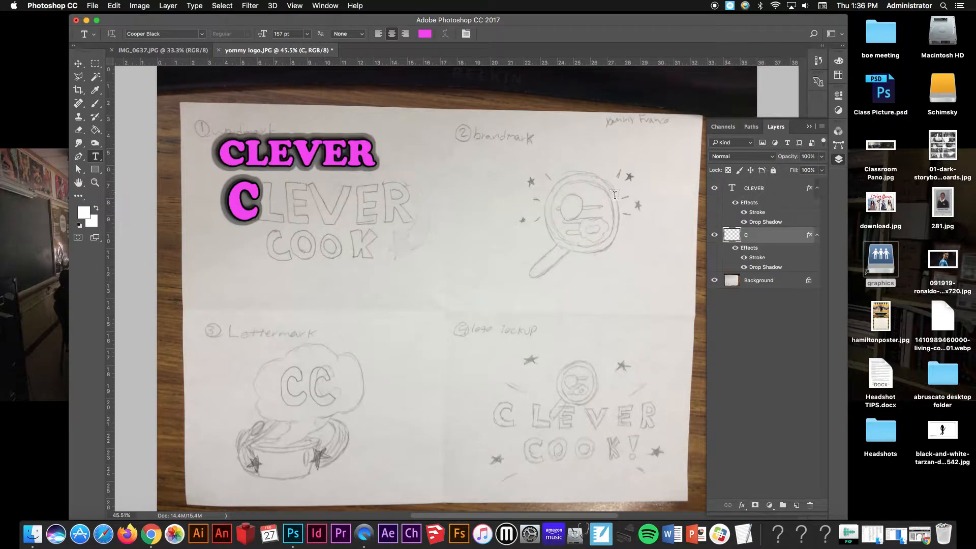
- Reposition the CLEVER text near the sketched wordmark
{"action": "key", "text": "v"}
{"action": "left_click_drag", "start_coordinate": [360, 156], "coordinate": [389, 144]}
{"action": "right_click", "coordinate": [354, 156]}
{"action": "left_click", "coordinate": [376, 139]}
{"action": "mouse_move", "coordinate": [527, 153]}
{"action": "left_mouse_down"}
{"action": "mouse_move", "coordinate": [626, 244]}
{"action": "mouse_move", "coordinate": [341, 138]}
{"action": "left_mouse_up"}
{"action": "mouse_move", "coordinate": [510, 196]}
{"action": "left_mouse_down"}
{"action": "mouse_move", "coordinate": [465, 198]}
{"action": "mouse_move", "coordinate": [433, 182]}
{"action": "mouse_move", "coordinate": [527, 232]}
{"action": "mouse_move", "coordinate": [466, 191]}
{"action": "left_mouse_up"}
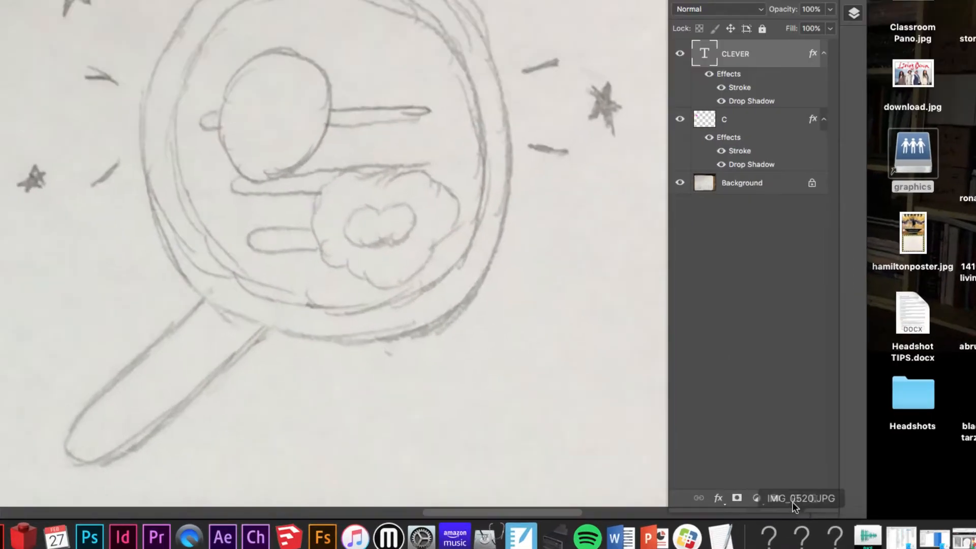
- Create a new layer and trace the inner cloud of the brandmark with a black 3 px hard round brush
{"action": "left_click_drag", "start_coordinate": [786, 511], "coordinate": [777, 313]}
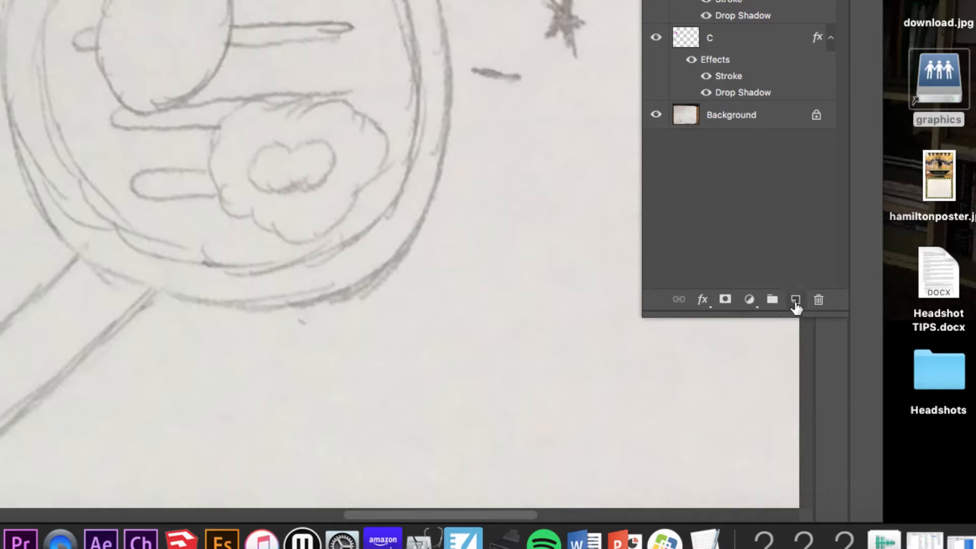
{"action": "left_click", "coordinate": [795, 303]}
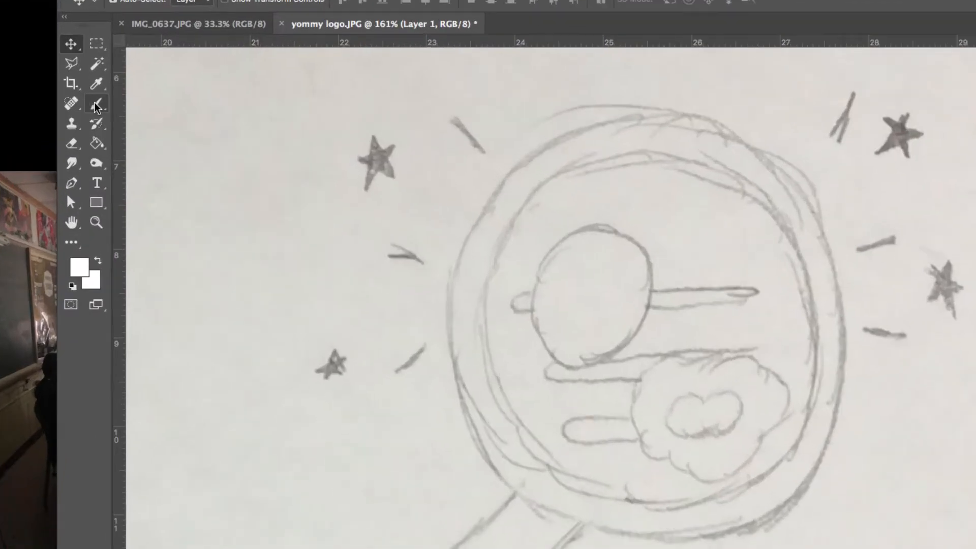
{"action": "left_click_drag", "start_coordinate": [96, 103], "coordinate": [124, 107]}
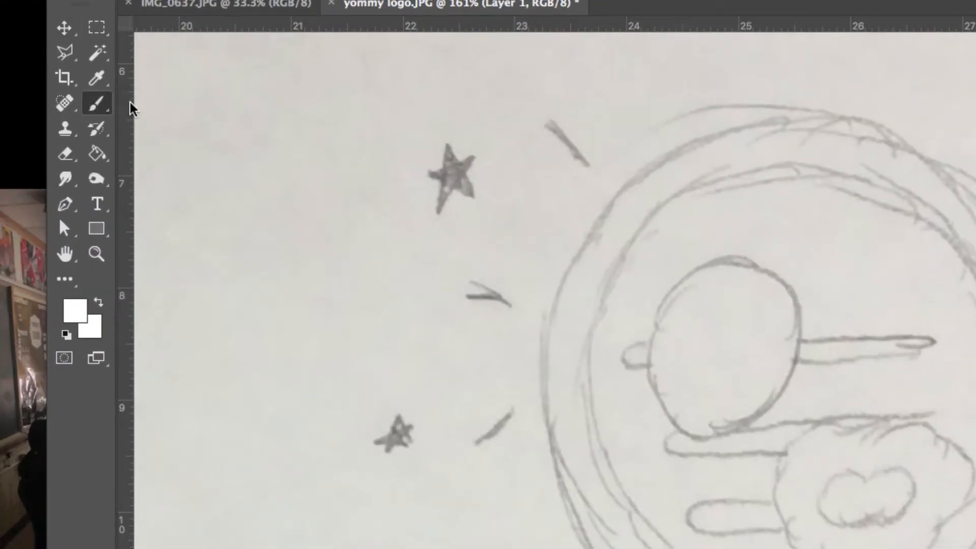
{"action": "left_click", "coordinate": [66, 335]}
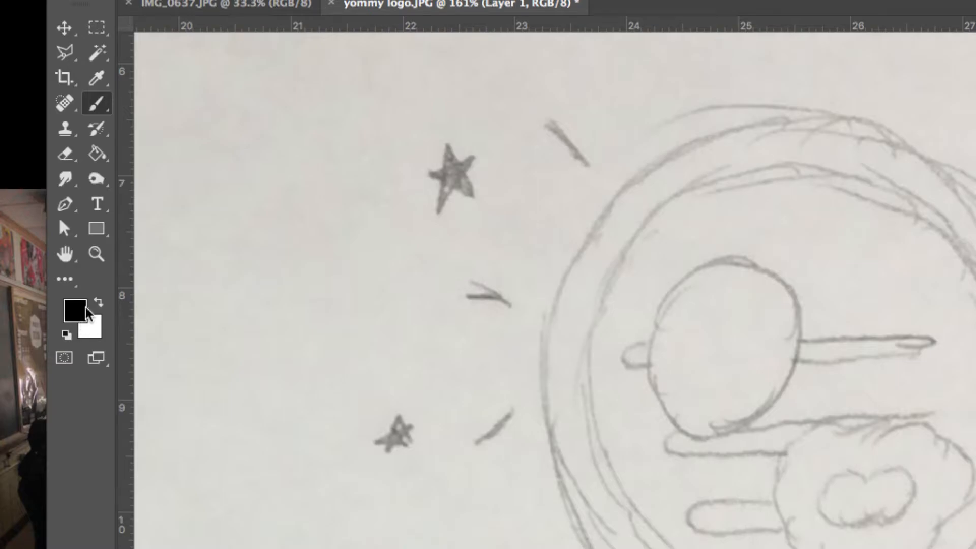
{"action": "left_click", "coordinate": [148, 25]}
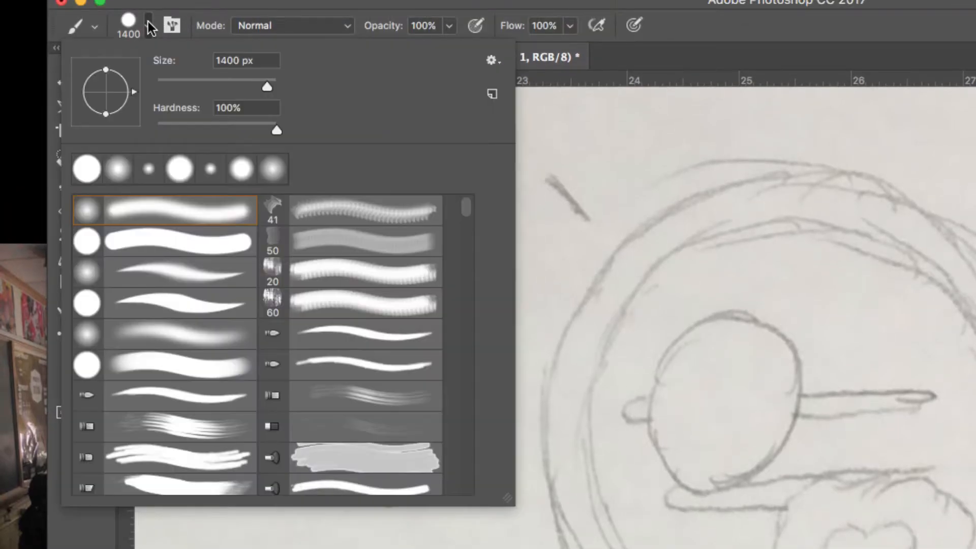
{"action": "left_click", "coordinate": [165, 234]}
{"action": "left_click_drag", "start_coordinate": [239, 61], "coordinate": [213, 61]}
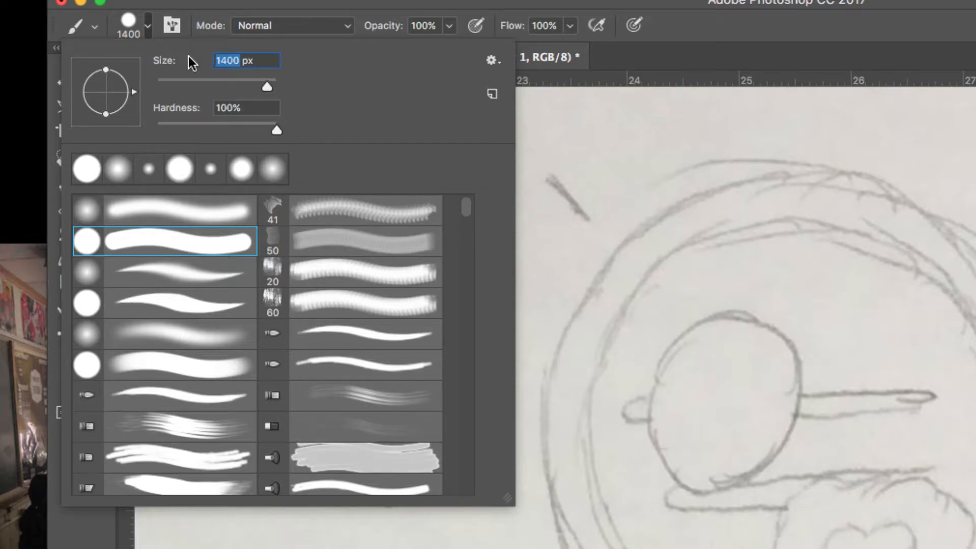
{"action": "type", "text": "3"}
{"action": "left_click", "coordinate": [689, 29]}
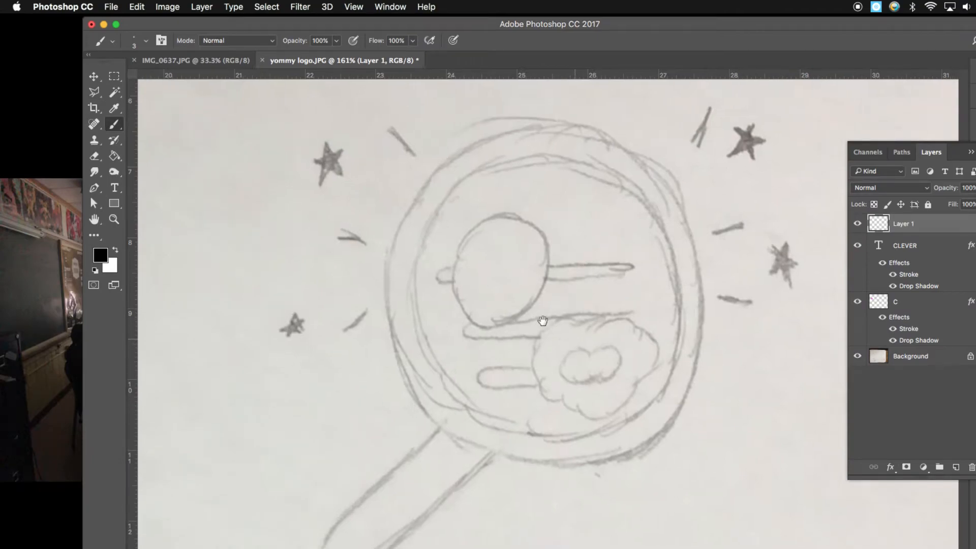
{"action": "left_click_drag", "start_coordinate": [542, 321], "coordinate": [452, 261]}
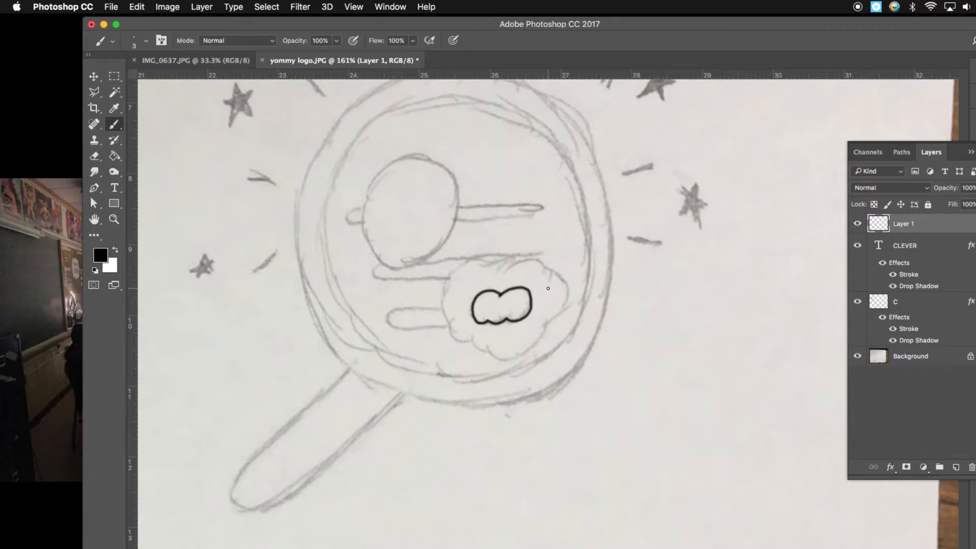
- Trace the outer cloud outline around it in the magnifying glass with the brush
{"action": "left_click_drag", "start_coordinate": [929, 155], "coordinate": [782, 129]}
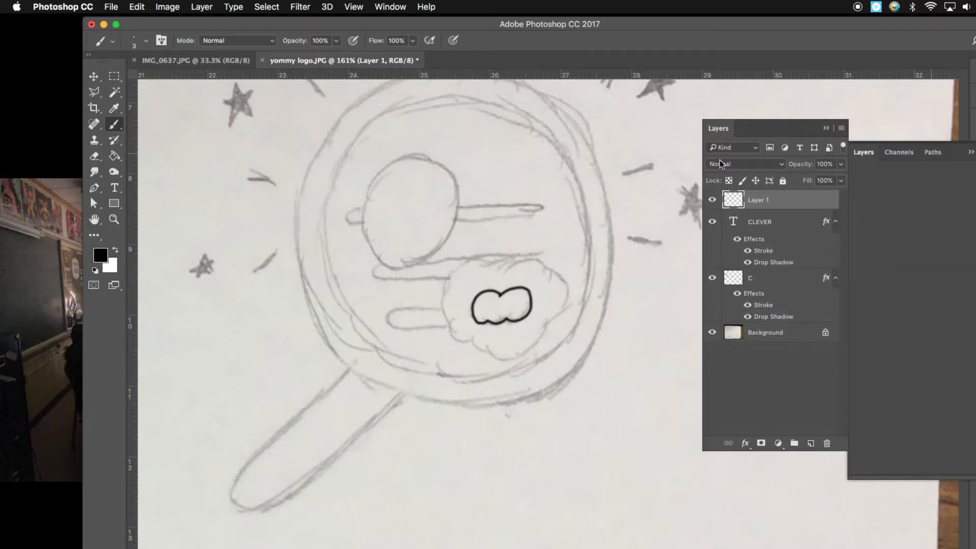
{"action": "left_click", "coordinate": [147, 40]}
{"action": "left_click", "coordinate": [519, 28]}
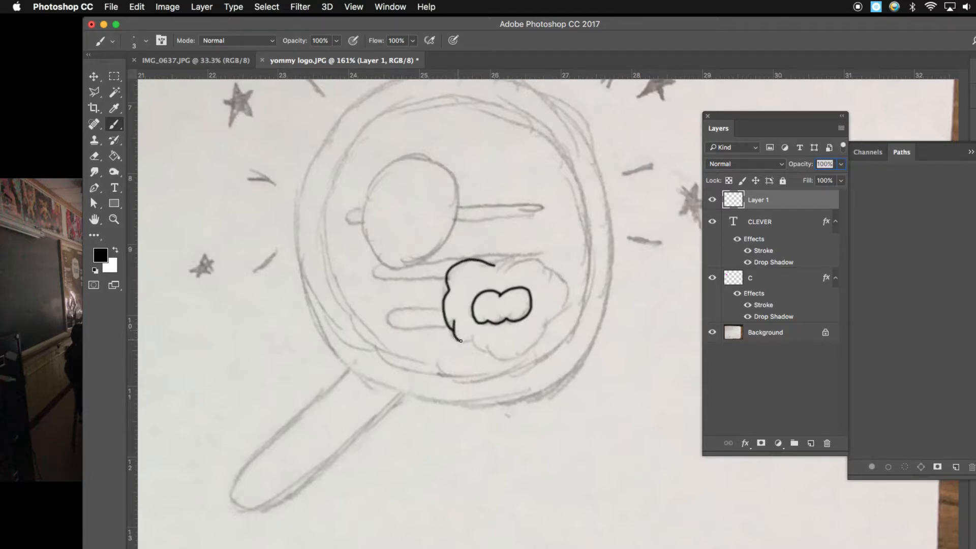
{"action": "mouse_move", "coordinate": [473, 341]}
{"action": "left_mouse_down"}
{"action": "mouse_move", "coordinate": [503, 357]}
{"action": "mouse_move", "coordinate": [537, 341]}
{"action": "left_mouse_up"}
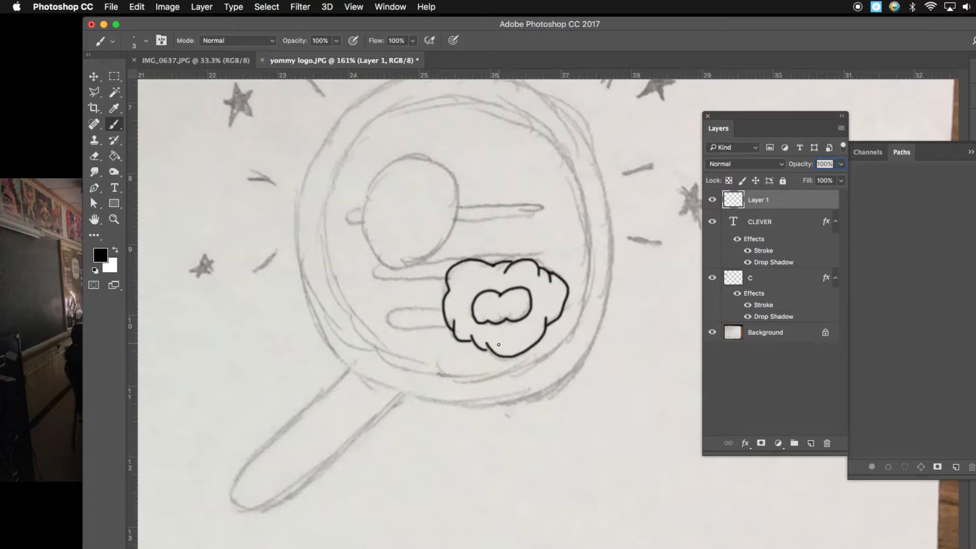
{"action": "key", "text": "c"}
{"action": "left_click_drag", "start_coordinate": [478, 339], "coordinate": [562, 388]}
{"action": "left_click_drag", "start_coordinate": [537, 360], "coordinate": [486, 301]}
{"action": "left_click_drag", "start_coordinate": [478, 355], "coordinate": [506, 353]}
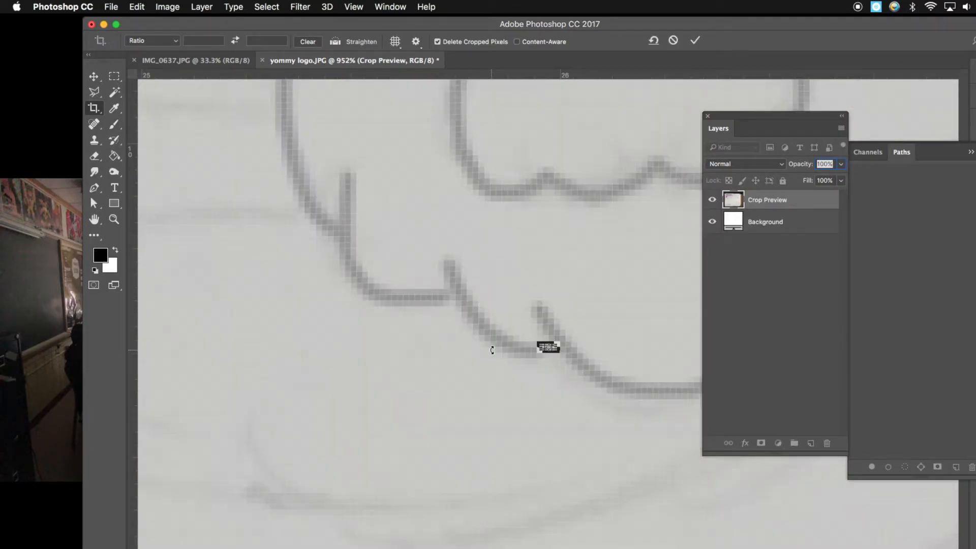
{"action": "left_click", "coordinate": [673, 40]}
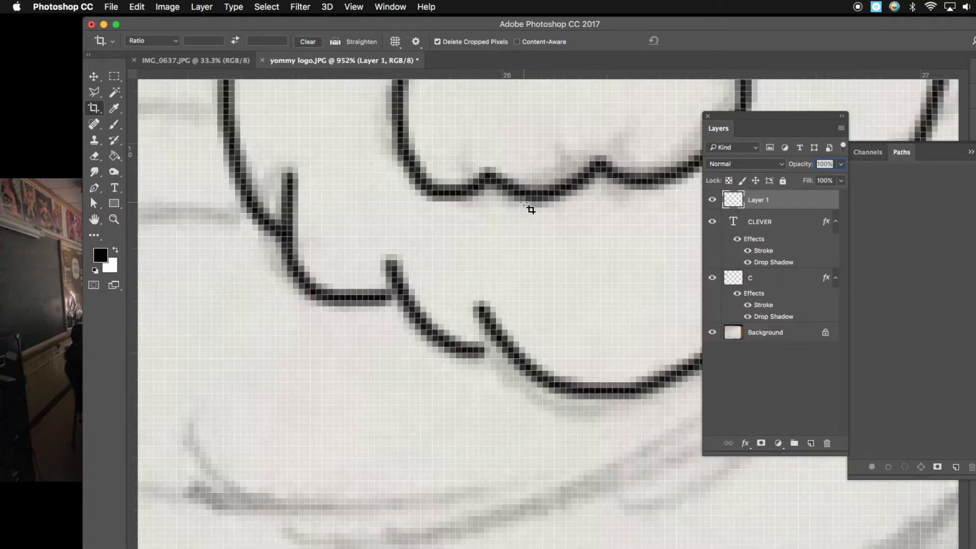
- Add small brush strokes to touch up the outer cloud outline
{"action": "key", "text": "b"}
{"action": "left_click_drag", "start_coordinate": [487, 351], "coordinate": [501, 348]}
{"action": "left_click_drag", "start_coordinate": [676, 180], "coordinate": [473, 290]}
{"action": "left_click_drag", "start_coordinate": [386, 96], "coordinate": [485, 286]}
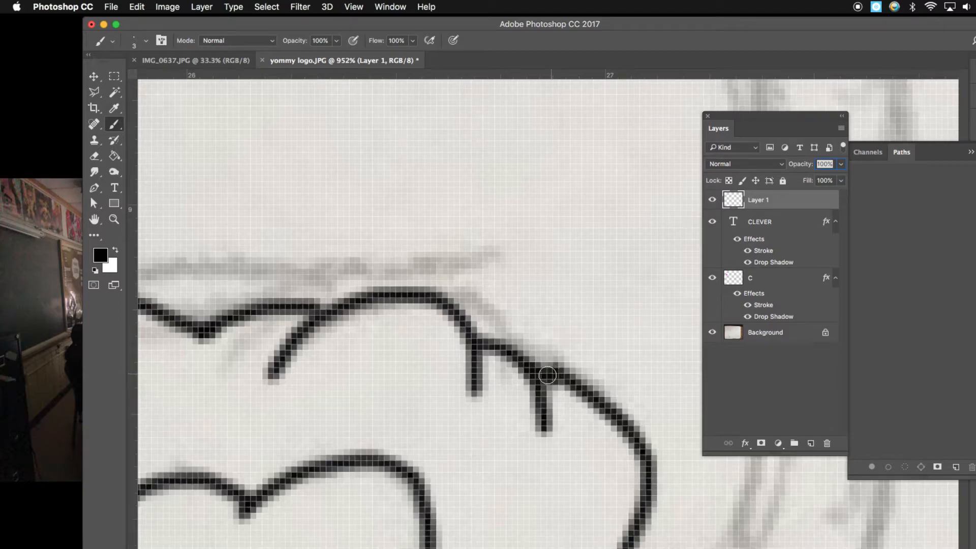
- Fill the outer cloud of the brandmark with a light pink colour f2e6e6 using the Paint Bucket
{"action": "key", "text": "super+minus"}
{"action": "key", "text": "super+minus"}
{"action": "key", "text": "super+minus"}
{"action": "key", "text": "super+minus"}
{"action": "key", "text": "super+minus"}
{"action": "key", "text": "super+minus"}
{"action": "key", "text": "super+minus"}
{"action": "key", "text": "super+minus"}
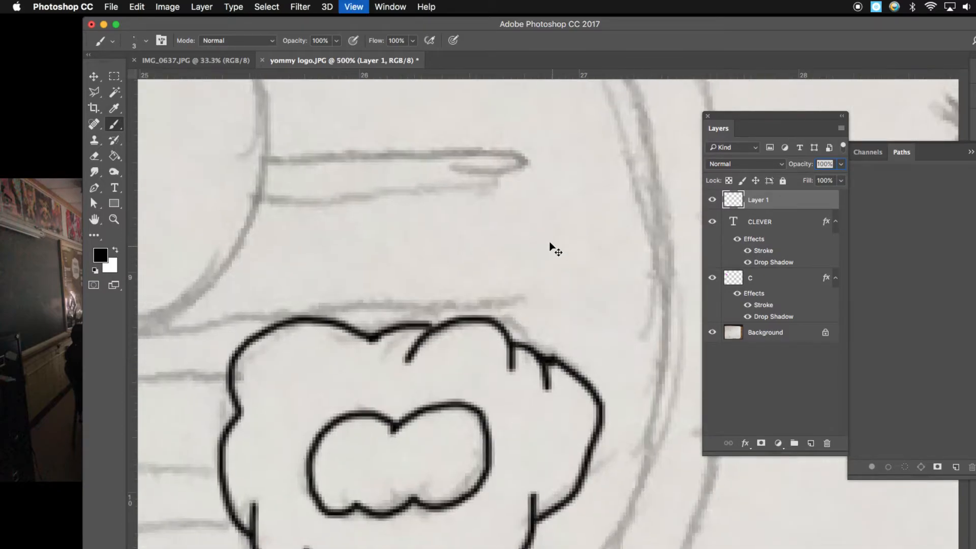
{"action": "key", "text": "super+minus"}
{"action": "scroll", "coordinate": [486, 261], "scroll_direction": "down", "scroll_amount": 4}
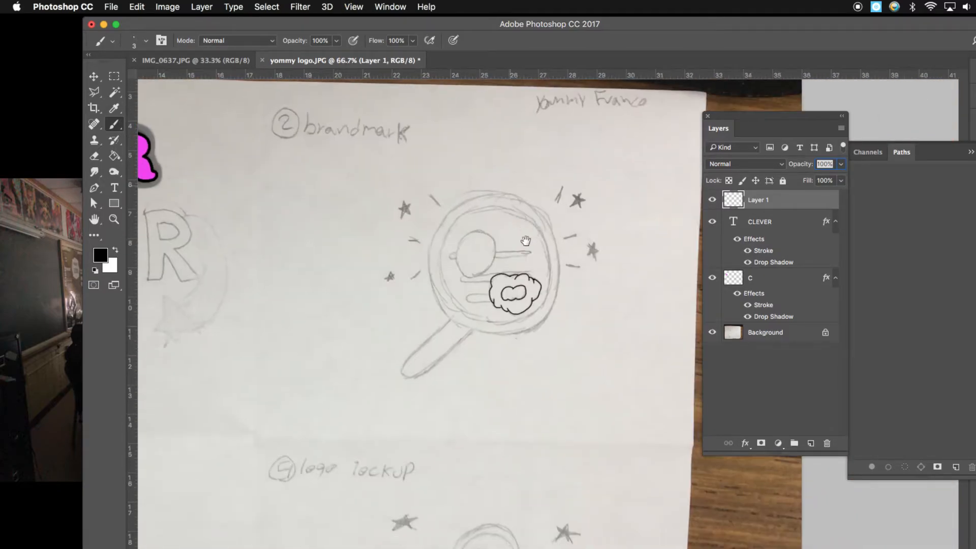
{"action": "left_click_drag", "start_coordinate": [477, 238], "coordinate": [544, 274]}
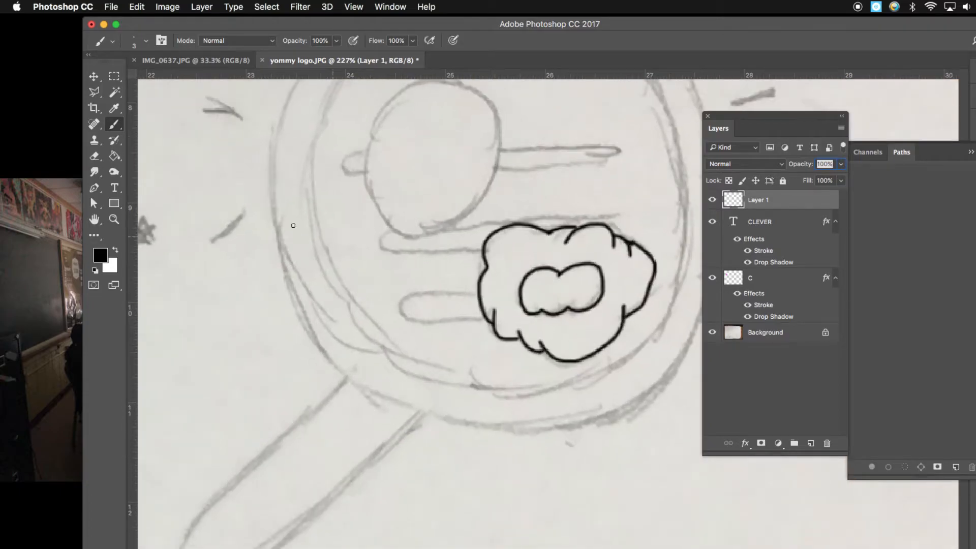
{"action": "left_click", "coordinate": [110, 159]}
{"action": "left_click", "coordinate": [153, 167]}
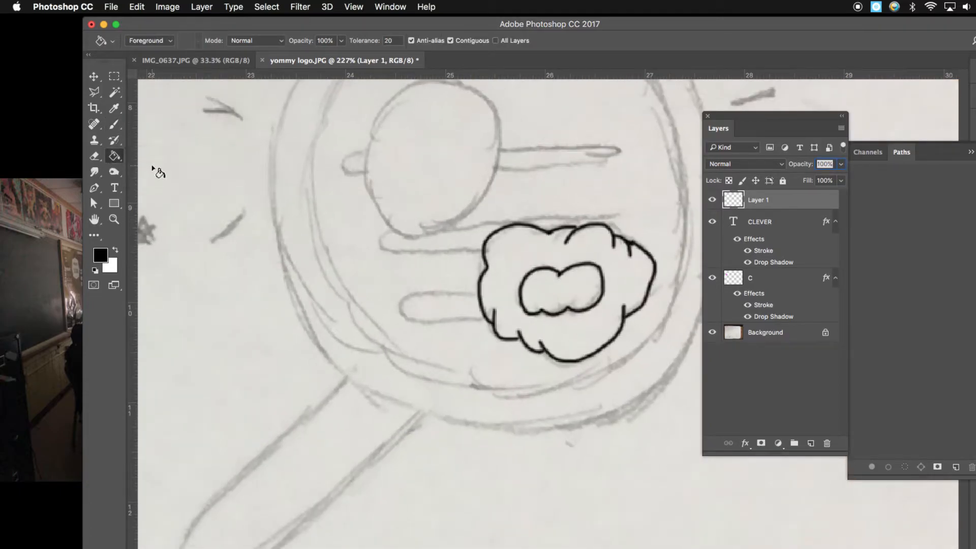
{"action": "left_click", "coordinate": [100, 255]}
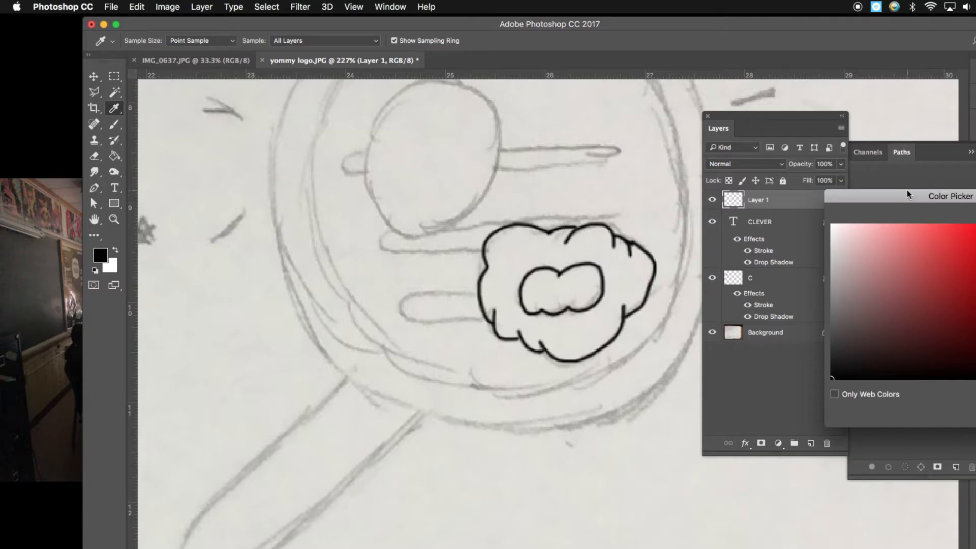
{"action": "left_click", "coordinate": [776, 252]}
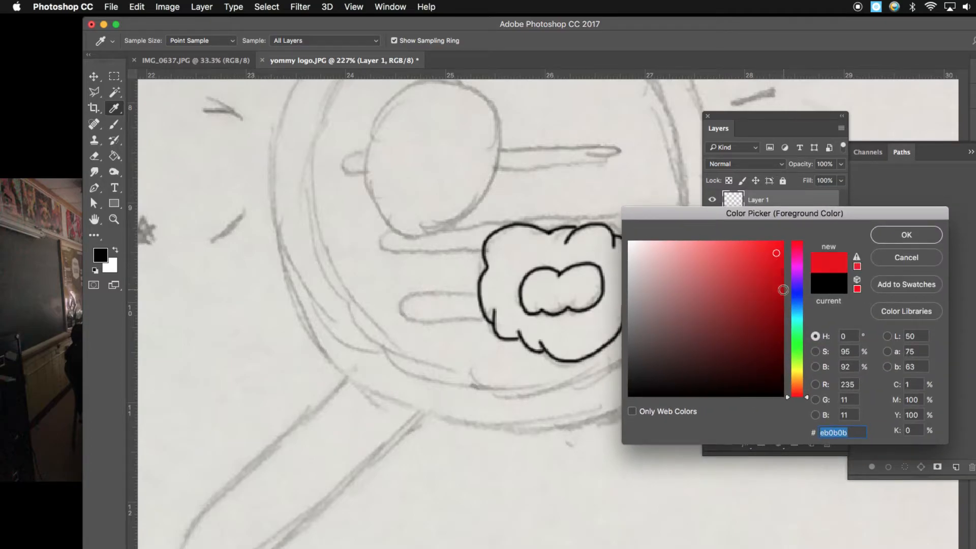
{"action": "left_click", "coordinate": [636, 249]}
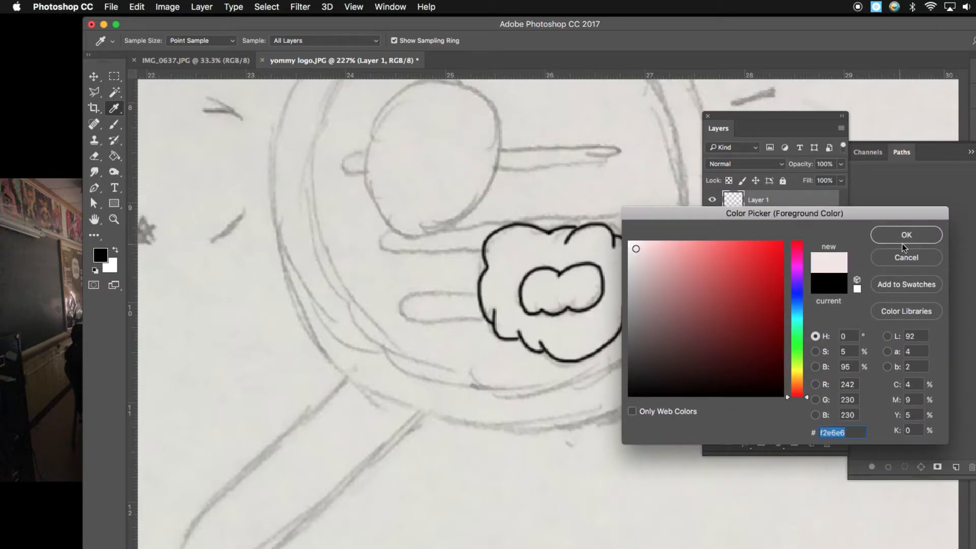
{"action": "left_click", "coordinate": [899, 240]}
{"action": "left_click", "coordinate": [621, 264]}
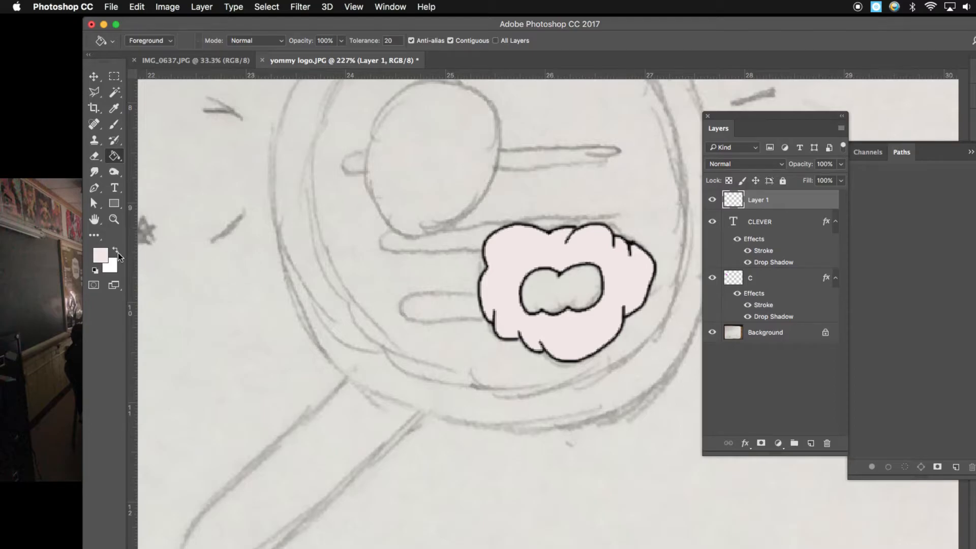
- Fill the inner cloud of the brandmark with bright yellow using the Paint Bucket
{"action": "left_click", "coordinate": [101, 254]}
{"action": "left_click", "coordinate": [797, 373]}
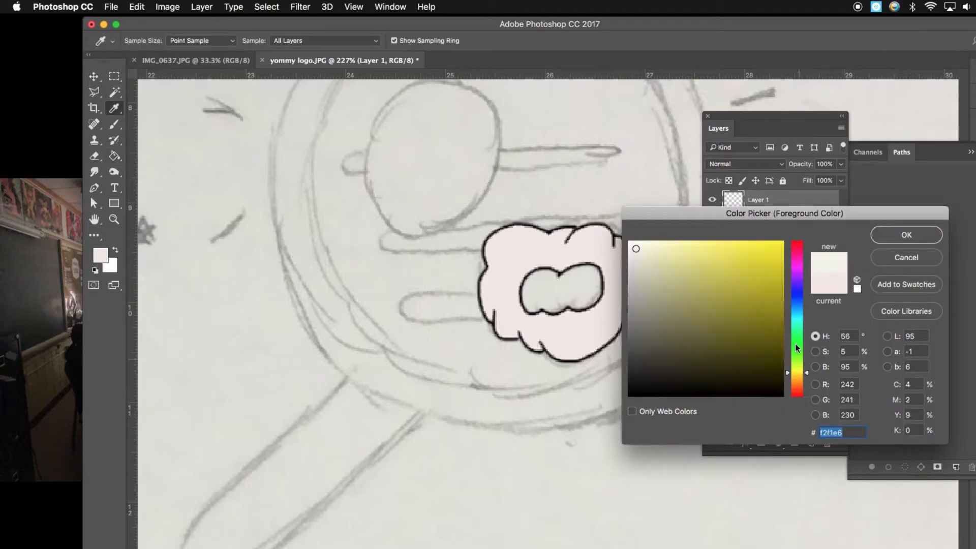
{"action": "left_click", "coordinate": [775, 253]}
{"action": "left_click", "coordinate": [905, 234]}
{"action": "left_click", "coordinate": [588, 282]}
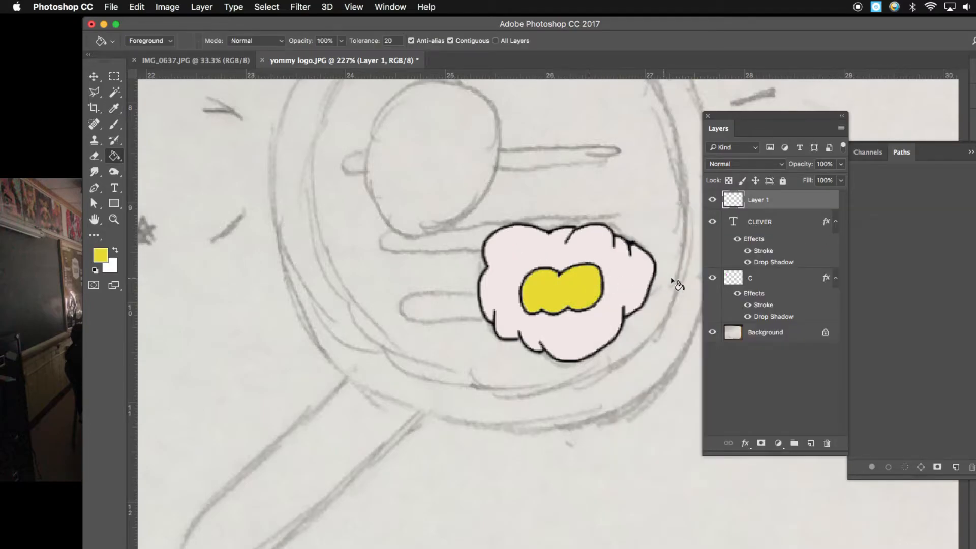
{"action": "key", "text": "alt+super+space"}
{"action": "left_click", "coordinate": [564, 291], "text": "alt+super"}
{"action": "left_click", "coordinate": [593, 289], "text": "alt+super"}
{"action": "left_click", "coordinate": [600, 290], "text": "alt+super"}
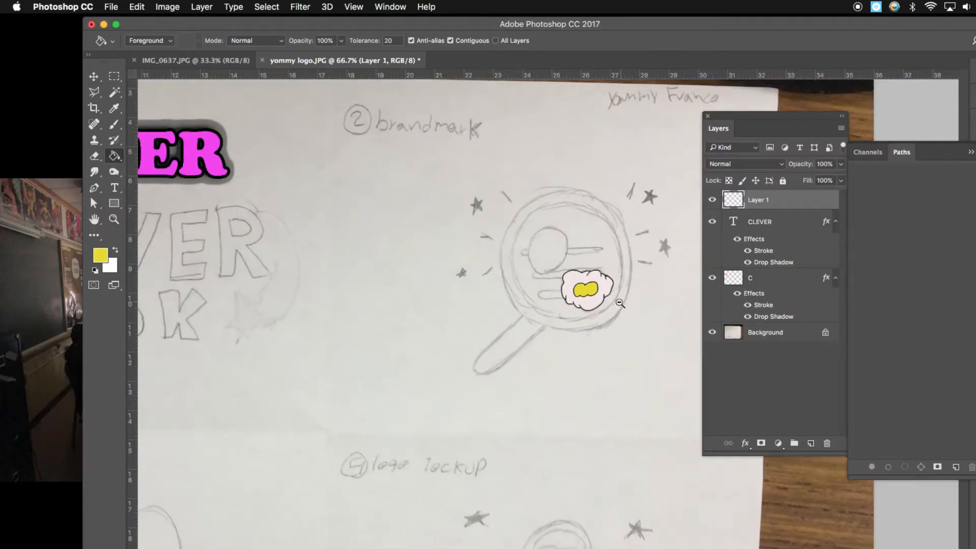
{"action": "key", "text": "alt+super+space"}
{"action": "key", "text": "super+w"}
{"action": "key", "text": "super+w"}
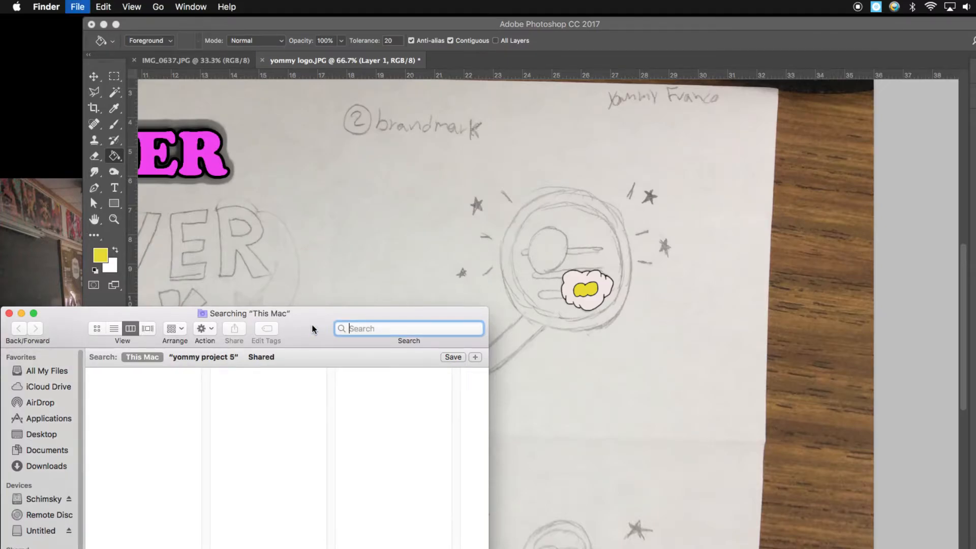
{"action": "left_click", "coordinate": [528, 364]}
{"action": "left_click_drag", "start_coordinate": [516, 227], "coordinate": [429, 271]}
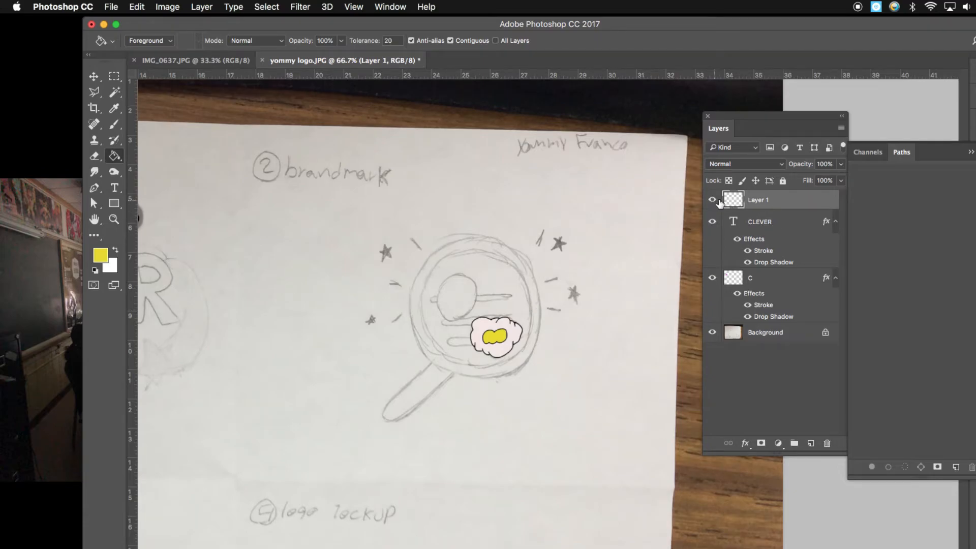
- Hide the traced brandmark layer and zoom in on the sketched stars
{"action": "left_click", "coordinate": [711, 199]}
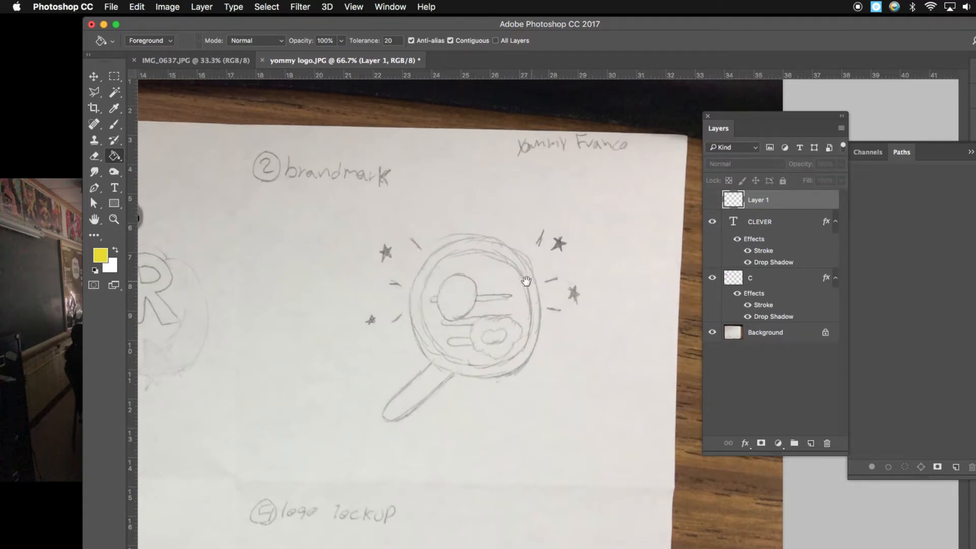
{"action": "left_click_drag", "start_coordinate": [460, 283], "coordinate": [484, 298]}
{"action": "left_click_drag", "start_coordinate": [561, 325], "coordinate": [532, 284]}
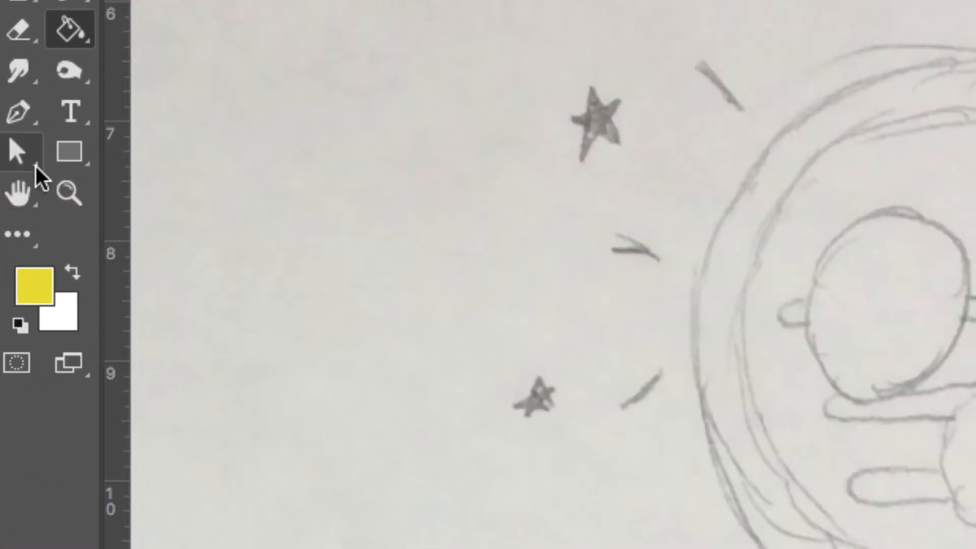
- Draw a yellow filled rectangle shape near the sketched star
{"action": "left_click", "coordinate": [61, 152]}
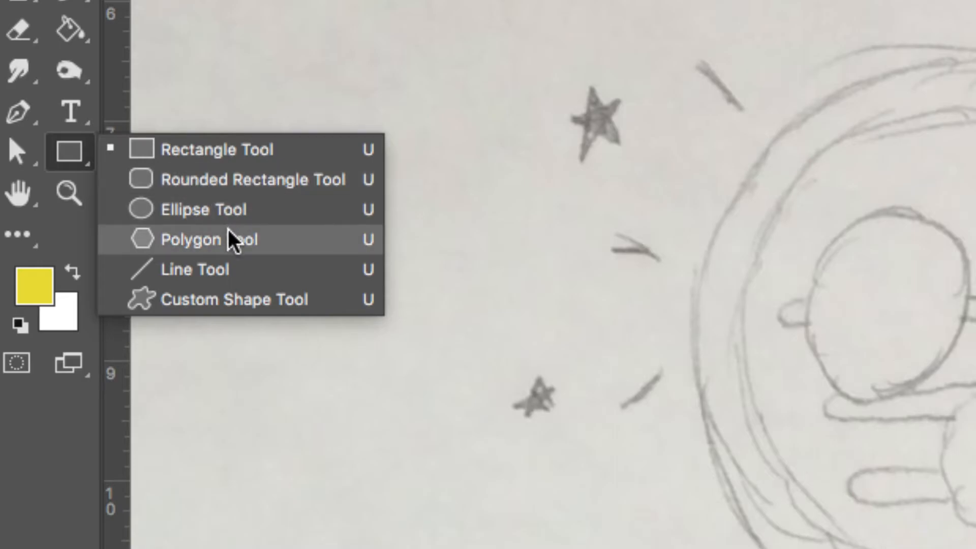
{"action": "left_click", "coordinate": [242, 150]}
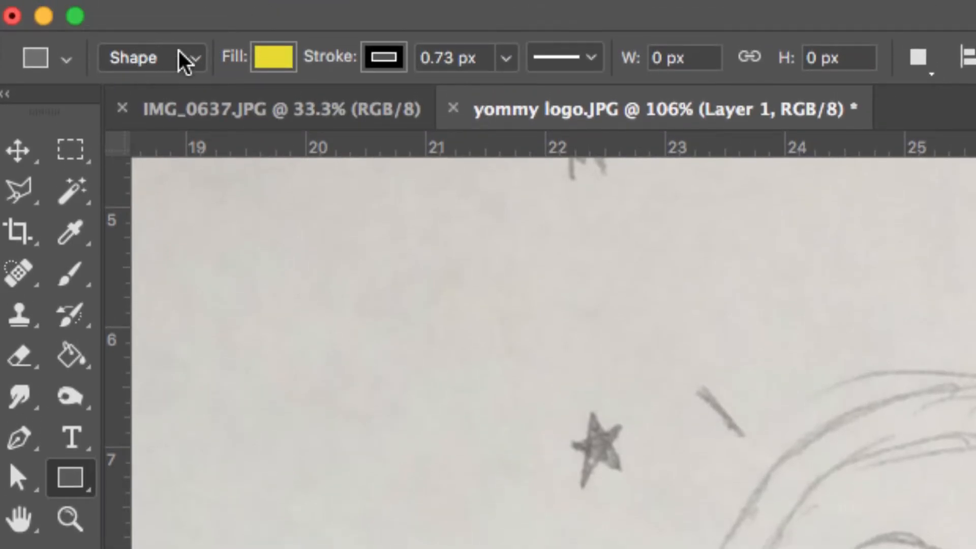
{"action": "left_click", "coordinate": [181, 57]}
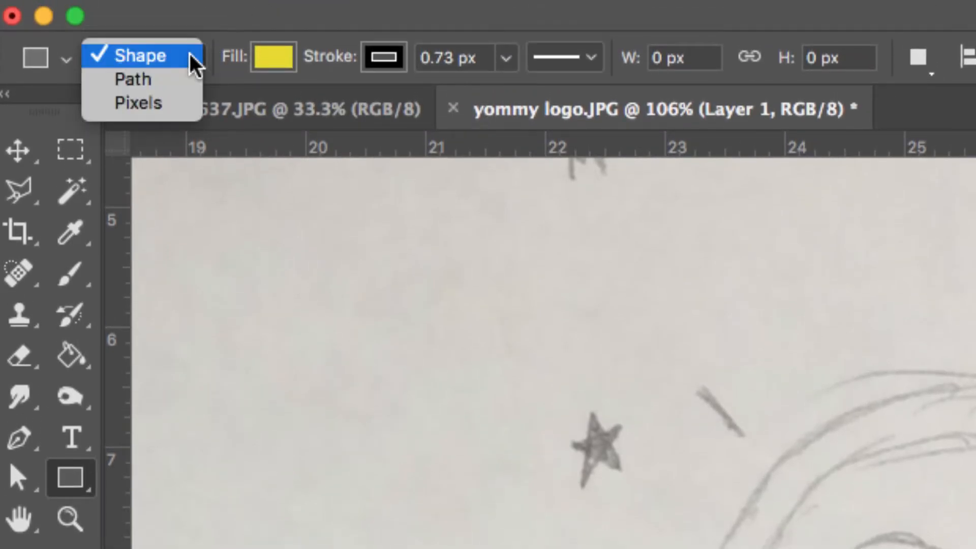
{"action": "left_click", "coordinate": [179, 56]}
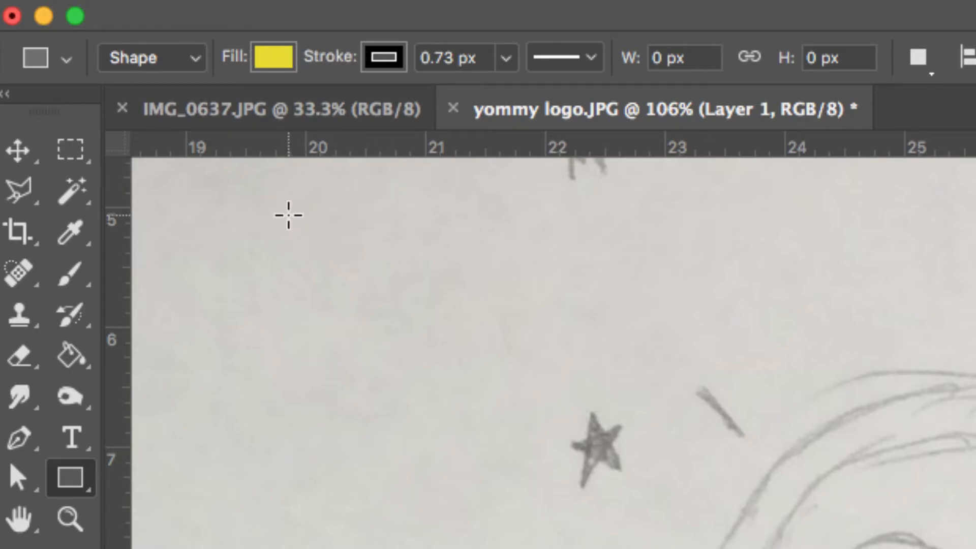
{"action": "left_click_drag", "start_coordinate": [322, 217], "coordinate": [534, 401]}
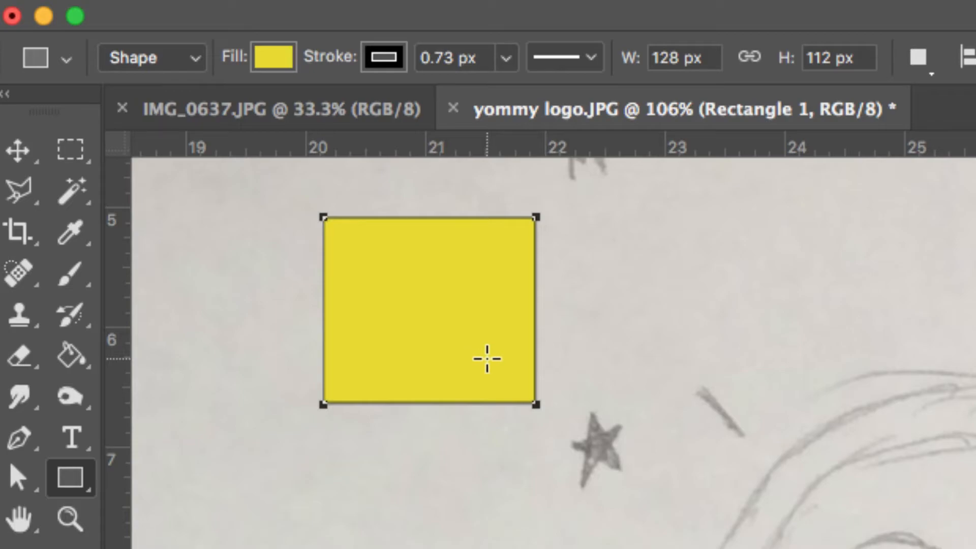
{"action": "key", "text": "super+z"}
{"action": "left_click_drag", "start_coordinate": [379, 246], "coordinate": [517, 385]}
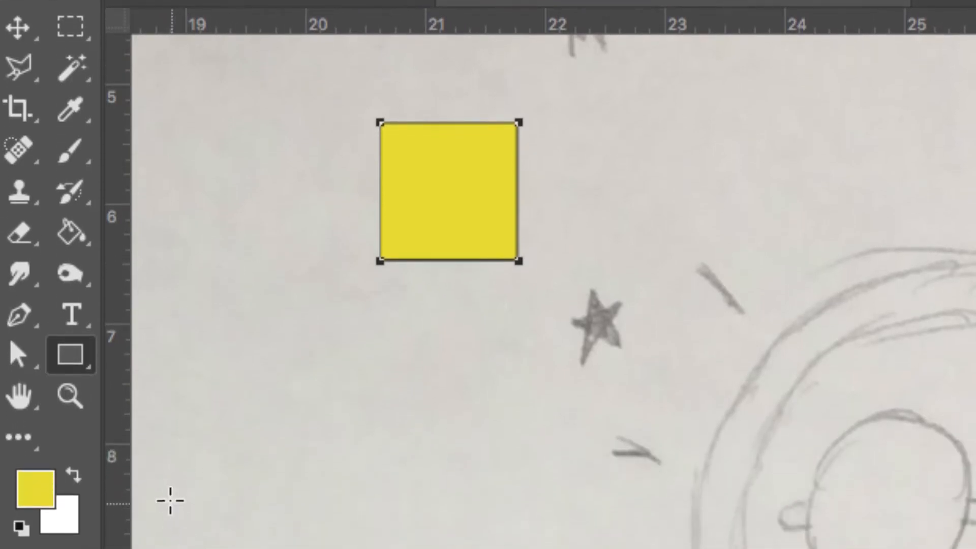
- Reshape the rectangle by moving and converting its anchor points, then delete the shape
{"action": "left_click_drag", "start_coordinate": [17, 349], "coordinate": [114, 385]}
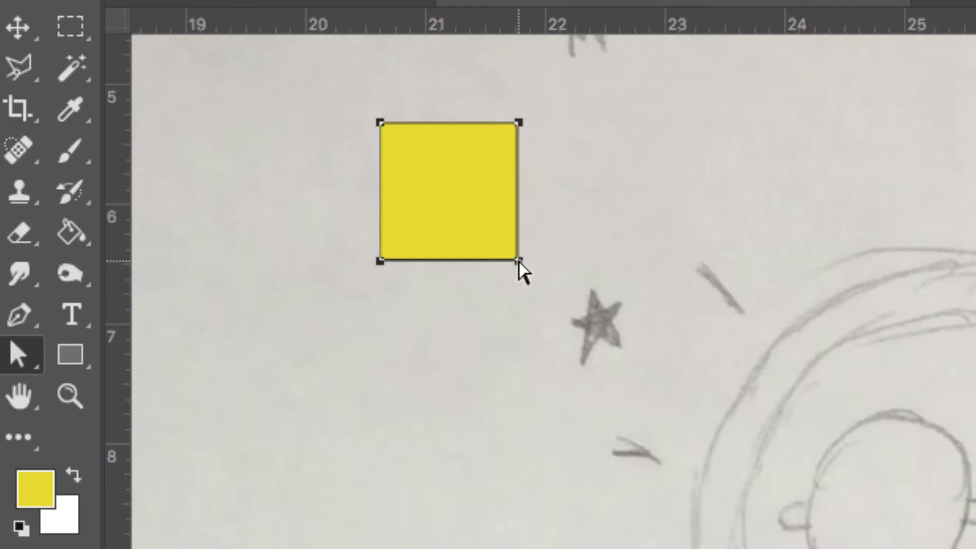
{"action": "left_click_drag", "start_coordinate": [519, 262], "coordinate": [693, 225]}
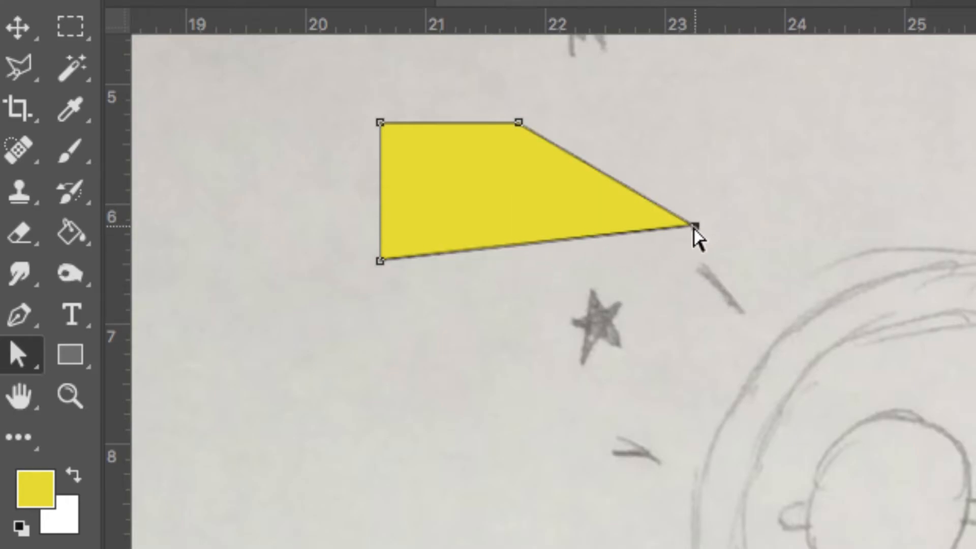
{"action": "left_click_drag", "start_coordinate": [453, 207], "coordinate": [478, 204]}
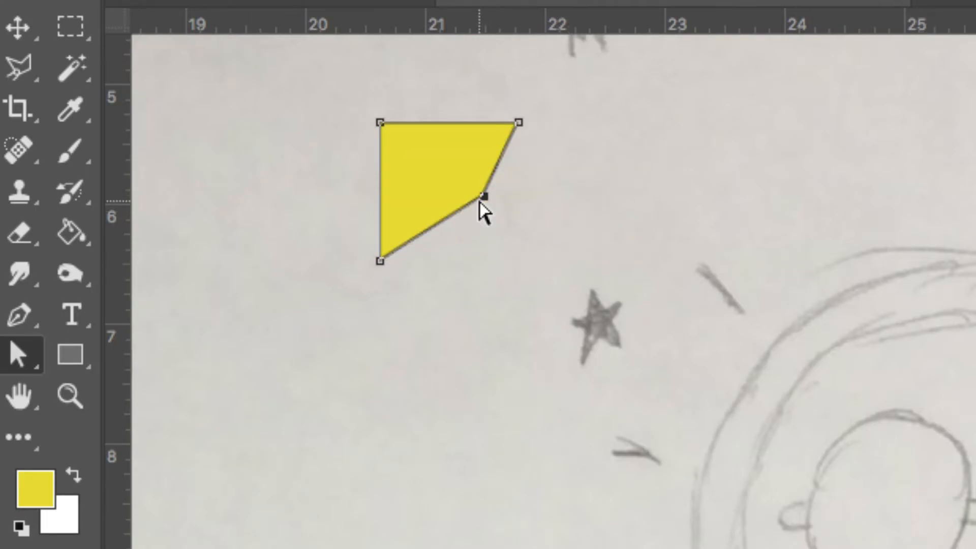
{"action": "left_click", "coordinate": [23, 312]}
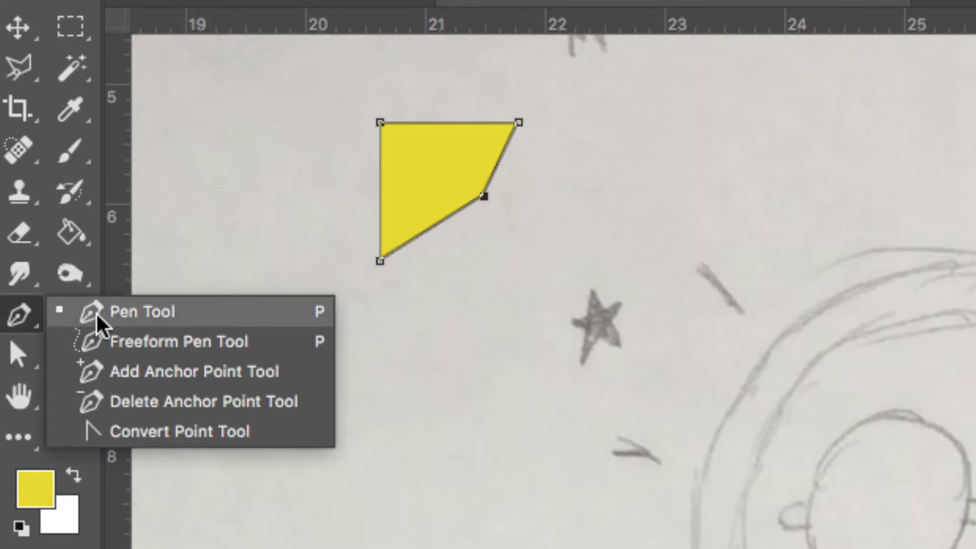
{"action": "left_click", "coordinate": [151, 431]}
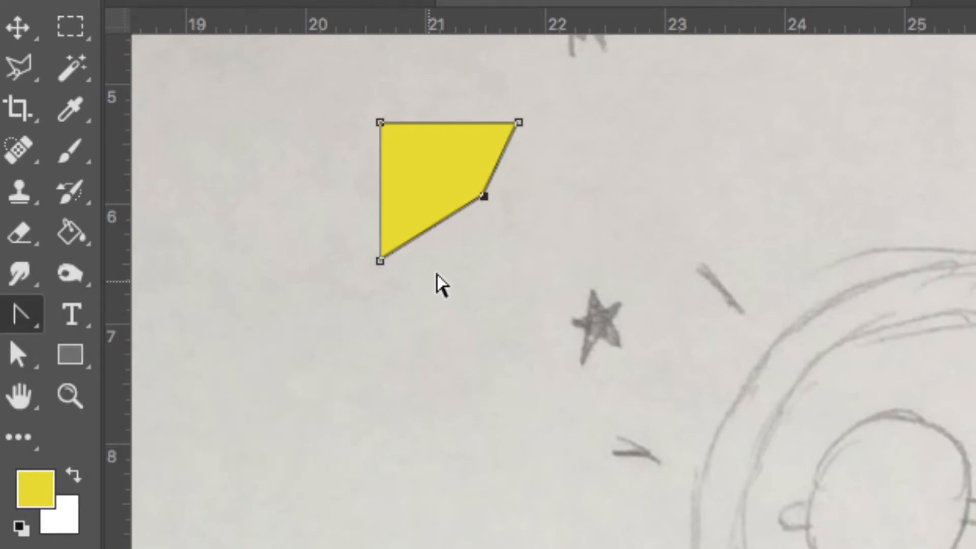
{"action": "left_click_drag", "start_coordinate": [518, 123], "coordinate": [546, 166]}
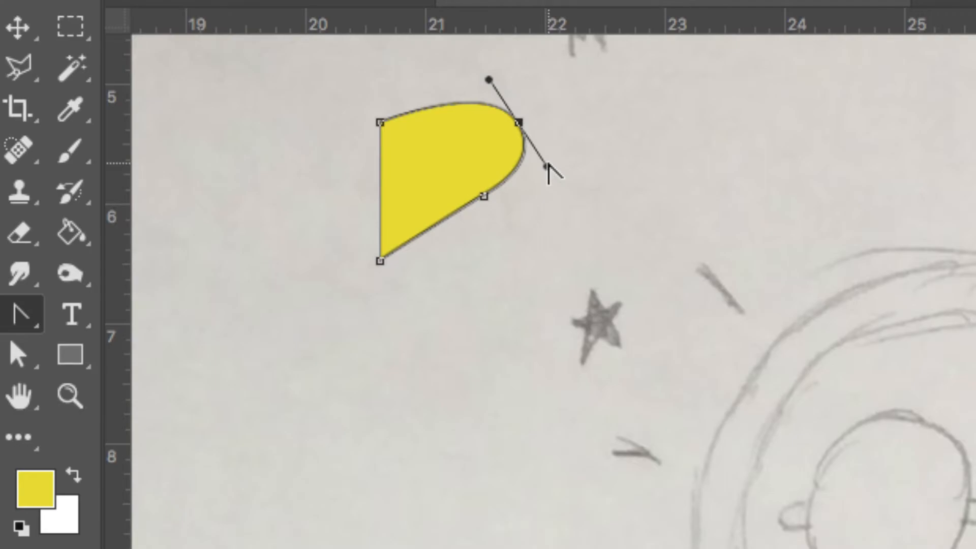
{"action": "left_click", "coordinate": [518, 122]}
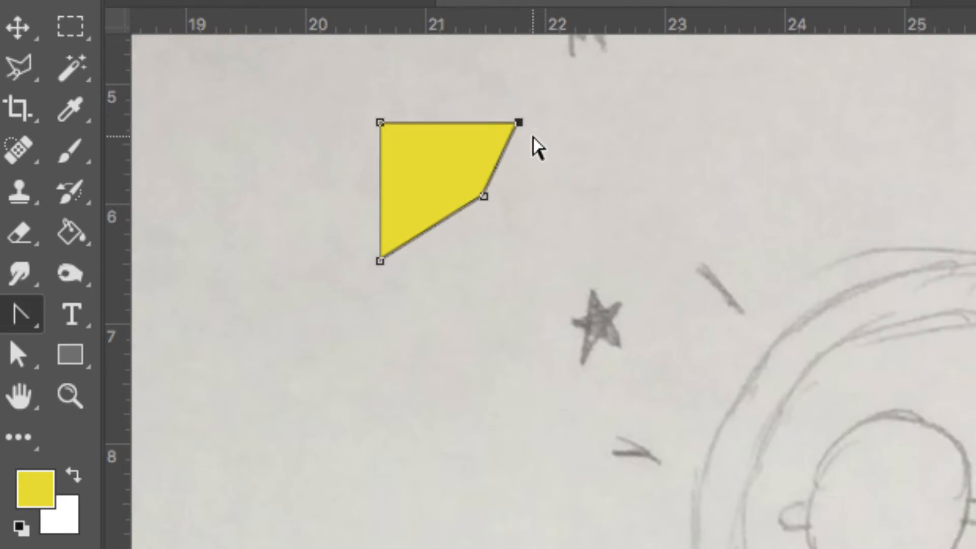
{"action": "left_click_drag", "start_coordinate": [518, 122], "coordinate": [550, 175]}
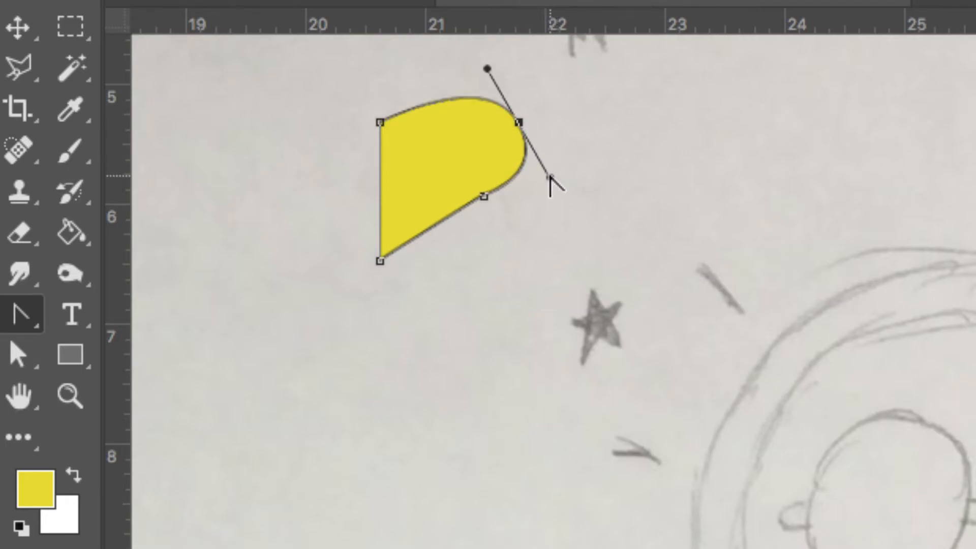
{"action": "left_click_drag", "start_coordinate": [20, 352], "coordinate": [89, 377]}
{"action": "left_click_drag", "start_coordinate": [484, 197], "coordinate": [502, 261]}
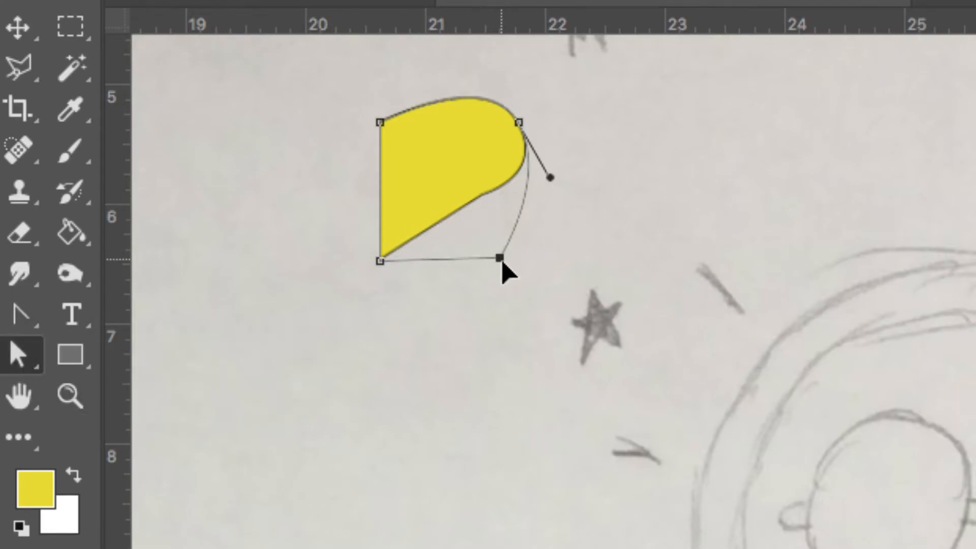
{"action": "left_click_drag", "start_coordinate": [522, 218], "coordinate": [503, 190]}
{"action": "left_click_drag", "start_coordinate": [524, 135], "coordinate": [586, 244]}
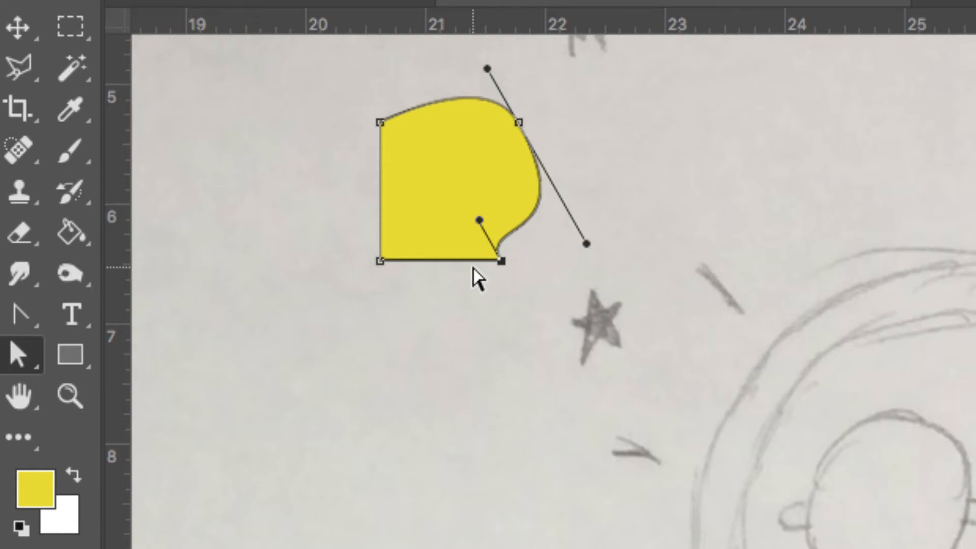
{"action": "key", "text": "BackSpace"}
{"action": "key", "text": "BackSpace"}
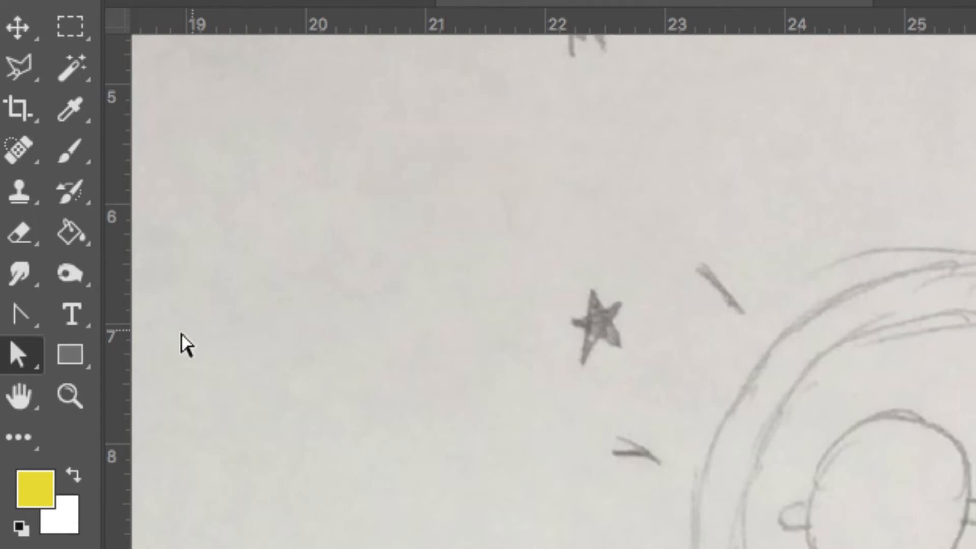
- Pick the star from the Custom Shape Tool's shapes and draw a yellow star about 80 × 76 px above the sketched lens
{"action": "left_click", "coordinate": [81, 356]}
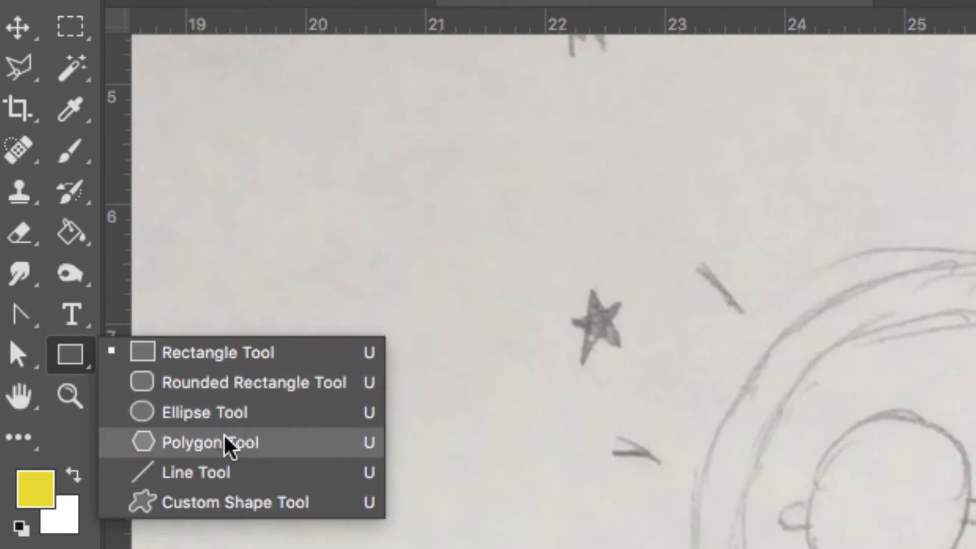
{"action": "left_click", "coordinate": [292, 503]}
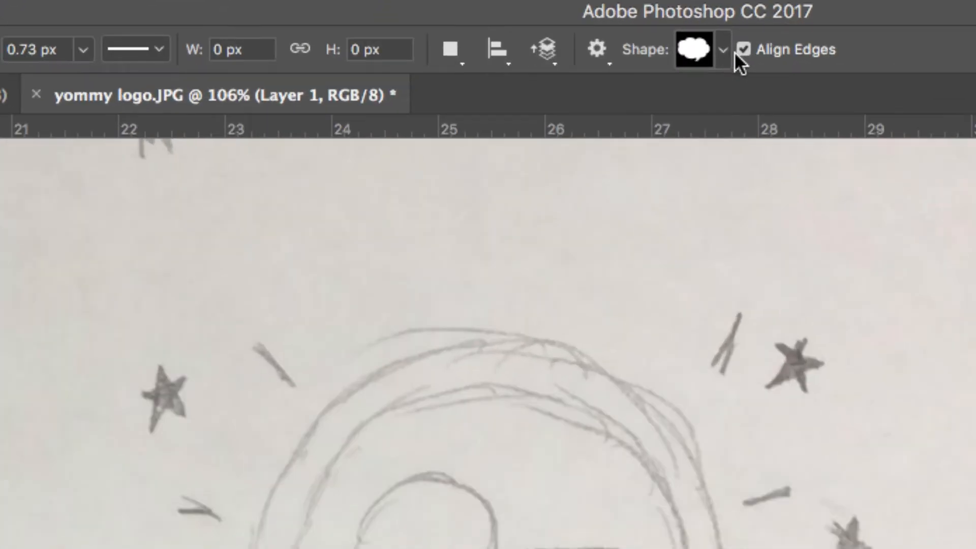
{"action": "left_click", "coordinate": [726, 51]}
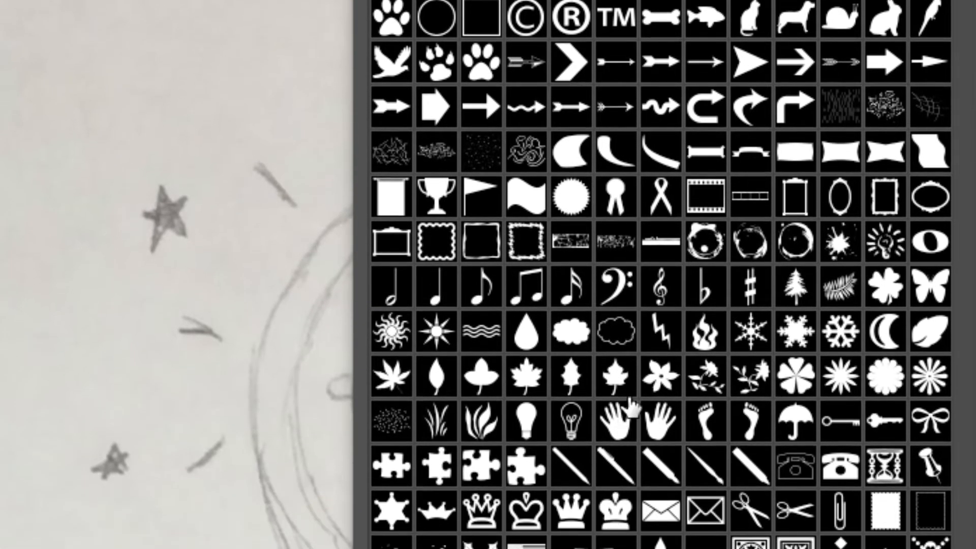
{"action": "scroll", "coordinate": [666, 371], "scroll_direction": "down", "scroll_amount": 2}
{"action": "scroll", "coordinate": [674, 348], "scroll_direction": "down", "scroll_amount": 5}
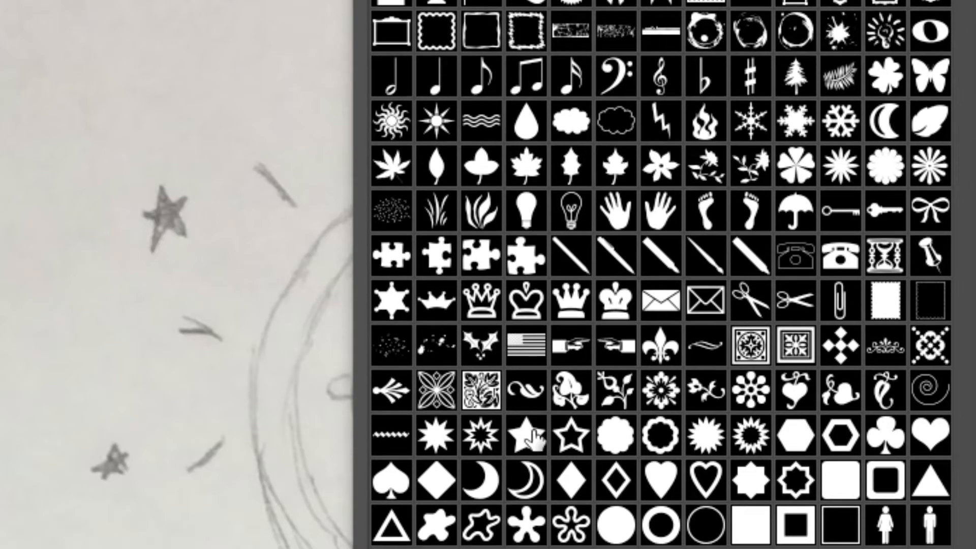
{"action": "left_click", "coordinate": [526, 440]}
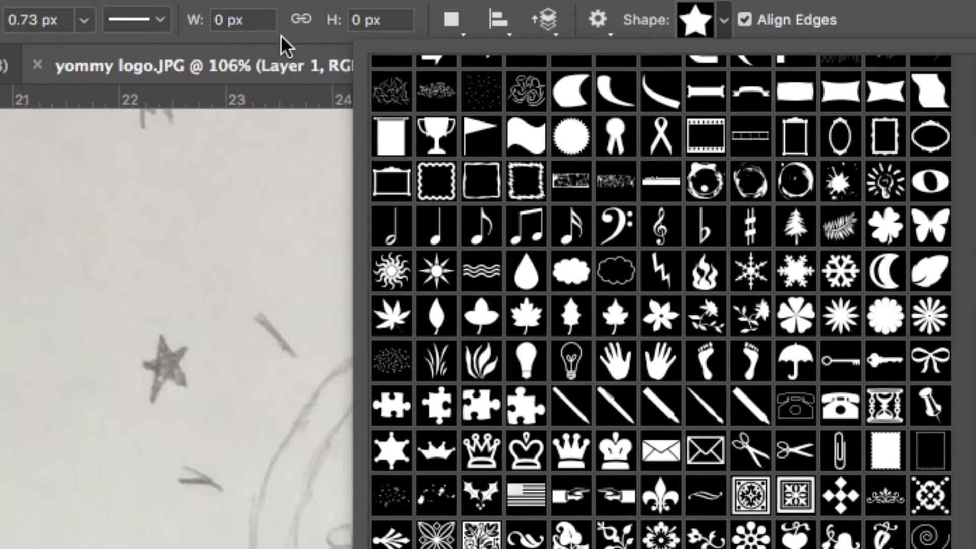
{"action": "left_click", "coordinate": [281, 34]}
{"action": "left_click_drag", "start_coordinate": [308, 181], "coordinate": [472, 288]}
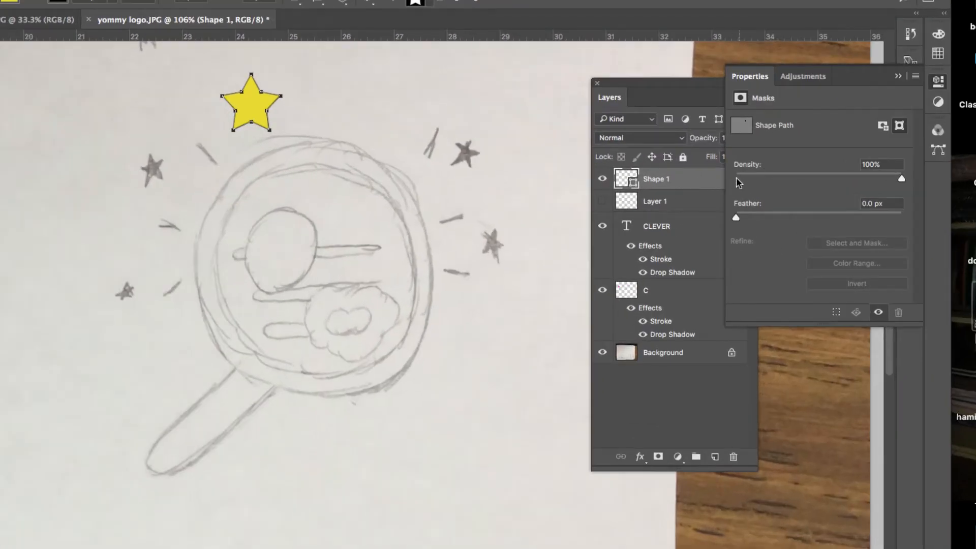
{"action": "left_click_drag", "start_coordinate": [668, 104], "coordinate": [559, 96]}
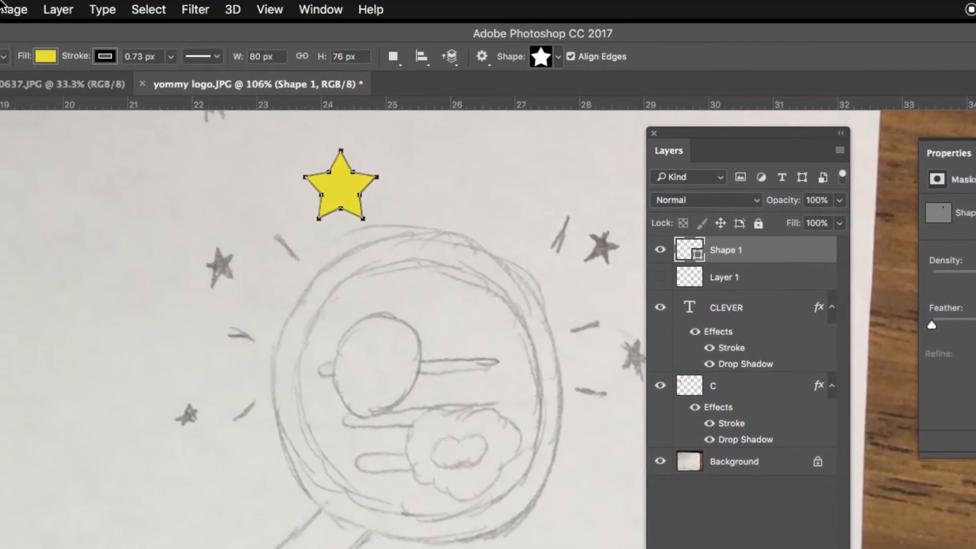
- Free-transform the star by rotating and warping it, then delete the shape
{"action": "left_click", "coordinate": [23, 9]}
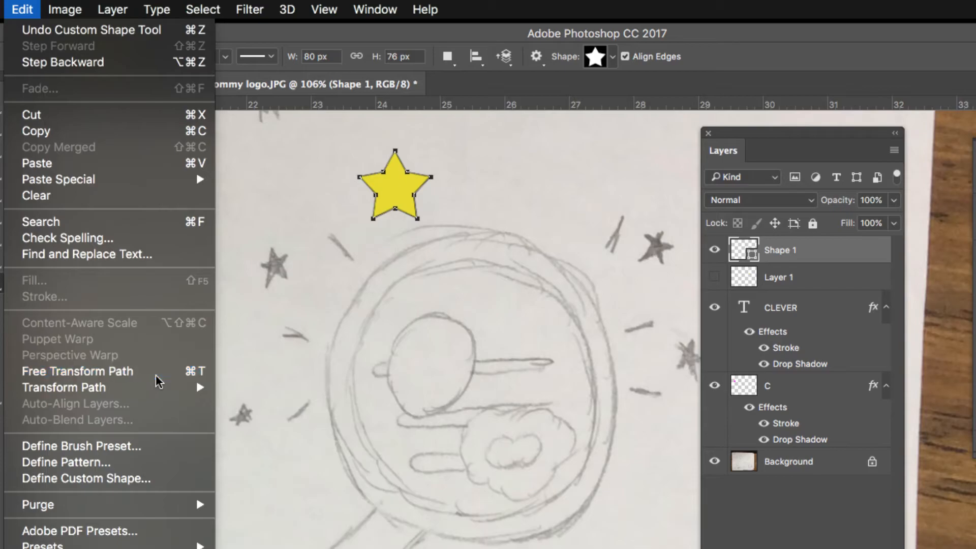
{"action": "left_click", "coordinate": [127, 371]}
{"action": "left_click_drag", "start_coordinate": [442, 213], "coordinate": [447, 161]}
{"action": "right_click", "coordinate": [447, 161]}
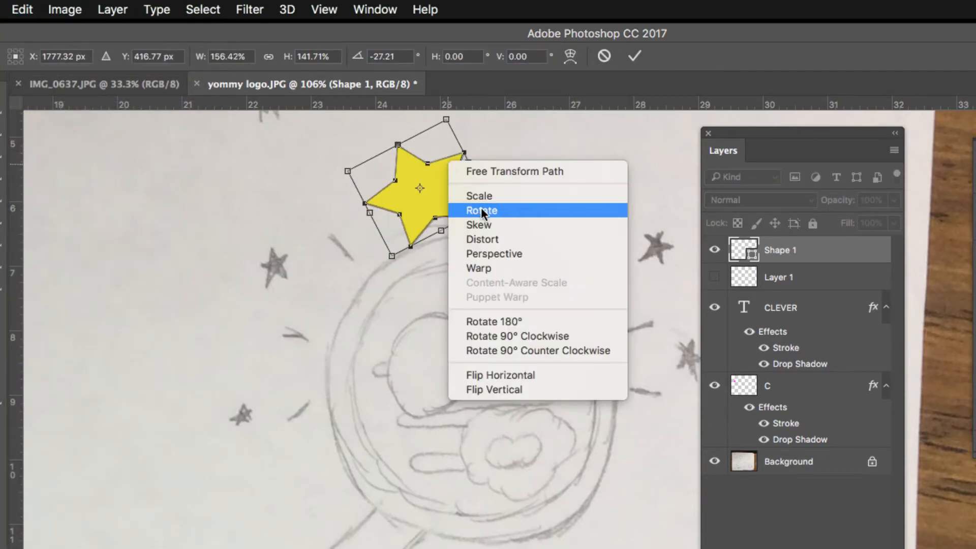
{"action": "left_click", "coordinate": [478, 268]}
{"action": "left_click_drag", "start_coordinate": [427, 209], "coordinate": [407, 188]}
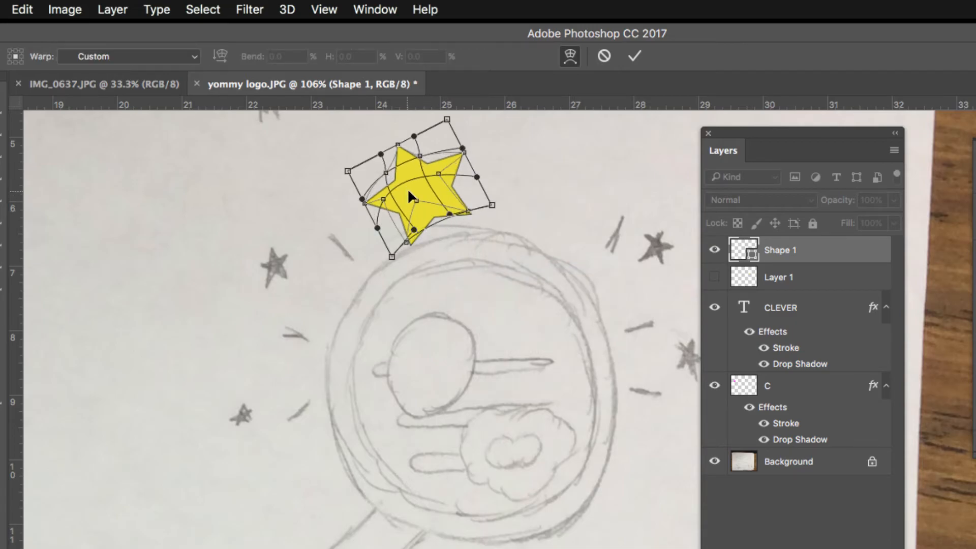
{"action": "left_click", "coordinate": [633, 57]}
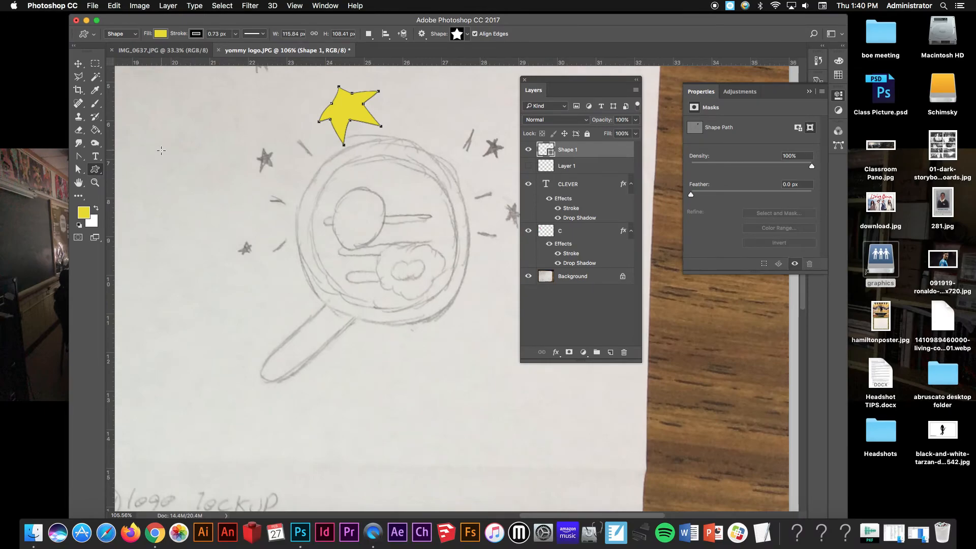
{"action": "key", "text": "BackSpace"}
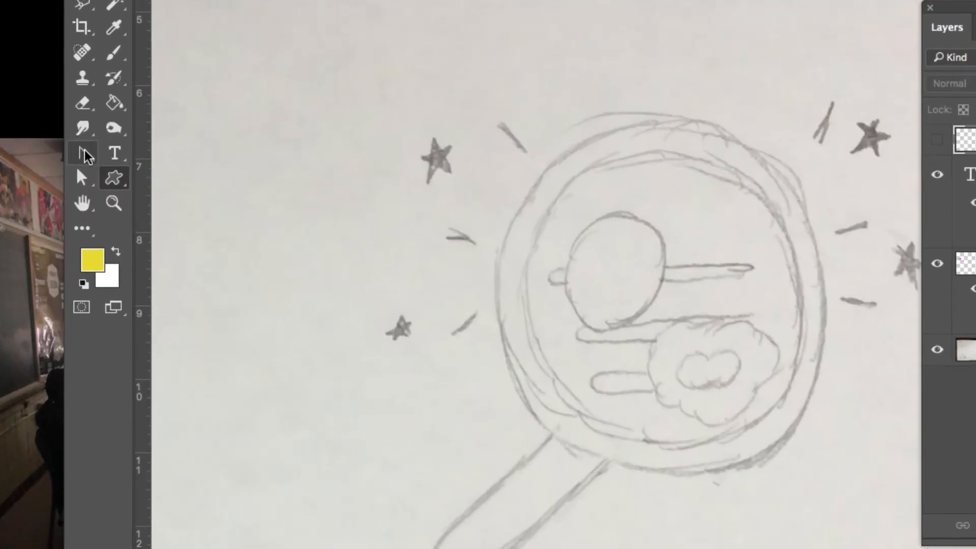
- Try drawing a wavy filled shape with the Freeform Pen Tool, then undo it
{"action": "left_click", "coordinate": [84, 154]}
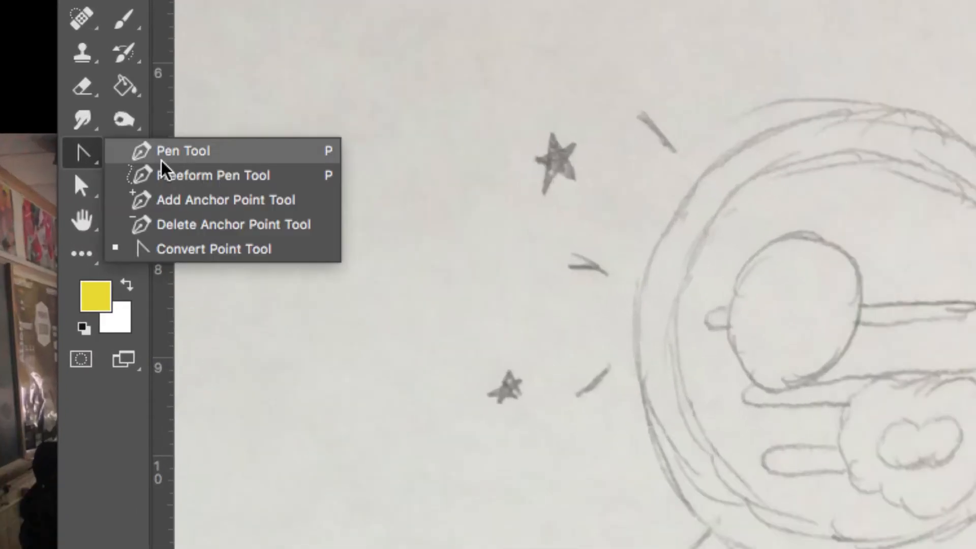
{"action": "left_click", "coordinate": [201, 177]}
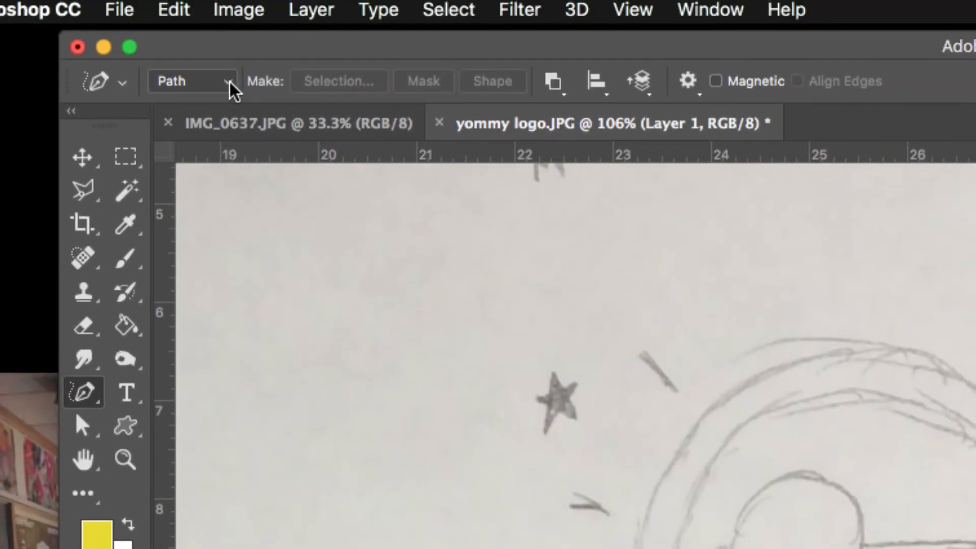
{"action": "left_click", "coordinate": [230, 82]}
{"action": "left_click", "coordinate": [220, 63]}
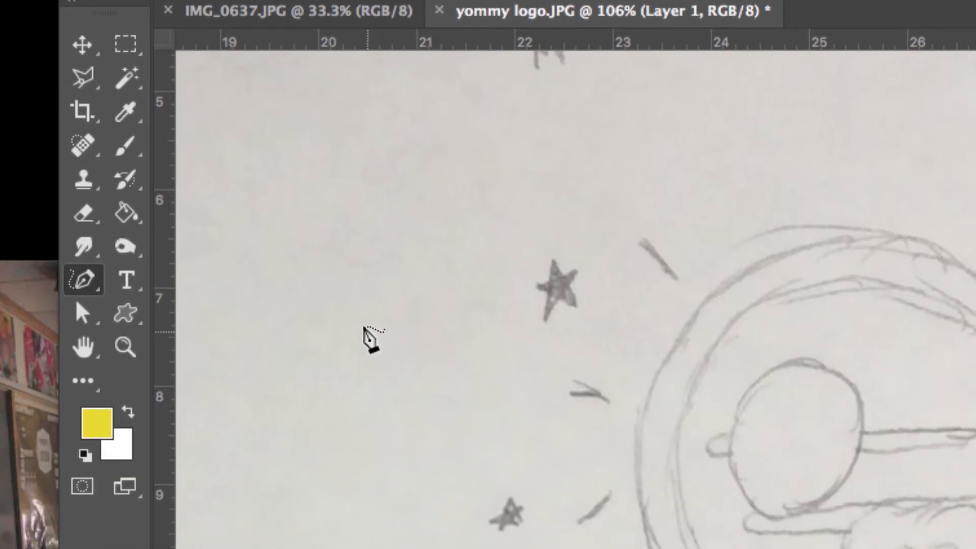
{"action": "mouse_move", "coordinate": [330, 412]}
{"action": "left_mouse_down"}
{"action": "mouse_move", "coordinate": [349, 380]}
{"action": "mouse_move", "coordinate": [415, 343]}
{"action": "left_mouse_up"}
{"action": "mouse_move", "coordinate": [415, 230]}
{"action": "left_mouse_down"}
{"action": "mouse_move", "coordinate": [496, 218]}
{"action": "mouse_move", "coordinate": [544, 180]}
{"action": "mouse_move", "coordinate": [605, 206]}
{"action": "mouse_move", "coordinate": [605, 216]}
{"action": "mouse_move", "coordinate": [561, 215]}
{"action": "mouse_move", "coordinate": [545, 249]}
{"action": "mouse_move", "coordinate": [454, 221]}
{"action": "mouse_move", "coordinate": [419, 273]}
{"action": "mouse_move", "coordinate": [384, 254]}
{"action": "mouse_move", "coordinate": [364, 259]}
{"action": "mouse_move", "coordinate": [330, 302]}
{"action": "left_mouse_up"}
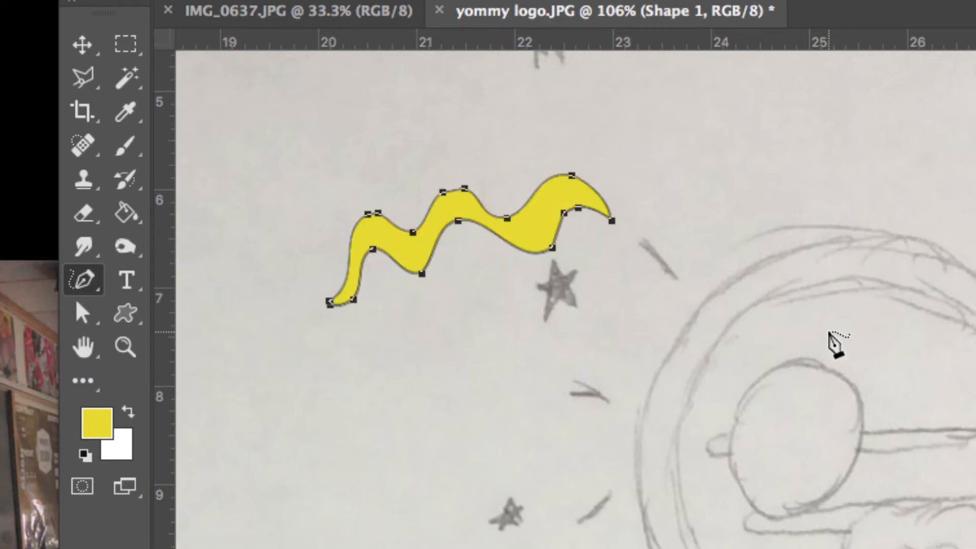
{"action": "key", "text": "ctrl+z"}
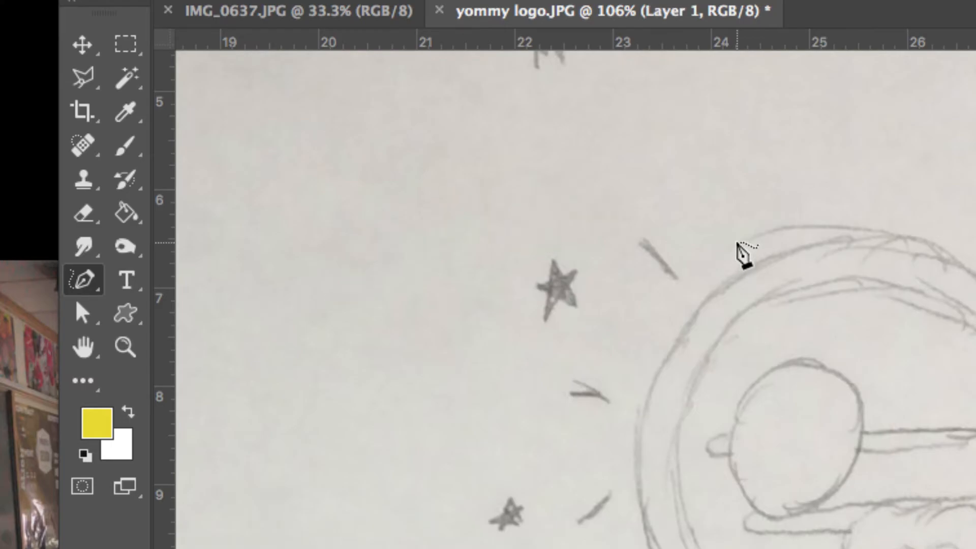
- Draw a yellow star about 40 × 38 px over the sketched star left of the lens and rotate it to match
{"action": "mouse_move", "coordinate": [699, 296]}
{"action": "left_mouse_down"}
{"action": "mouse_move", "coordinate": [533, 152]}
{"action": "mouse_move", "coordinate": [483, 148]}
{"action": "mouse_move", "coordinate": [381, 180]}
{"action": "left_mouse_up"}
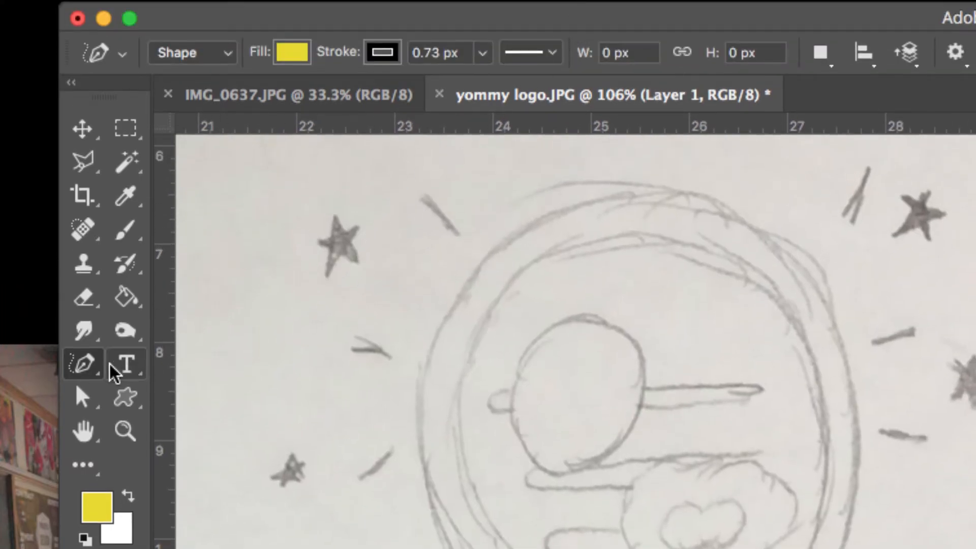
{"action": "left_click", "coordinate": [126, 313]}
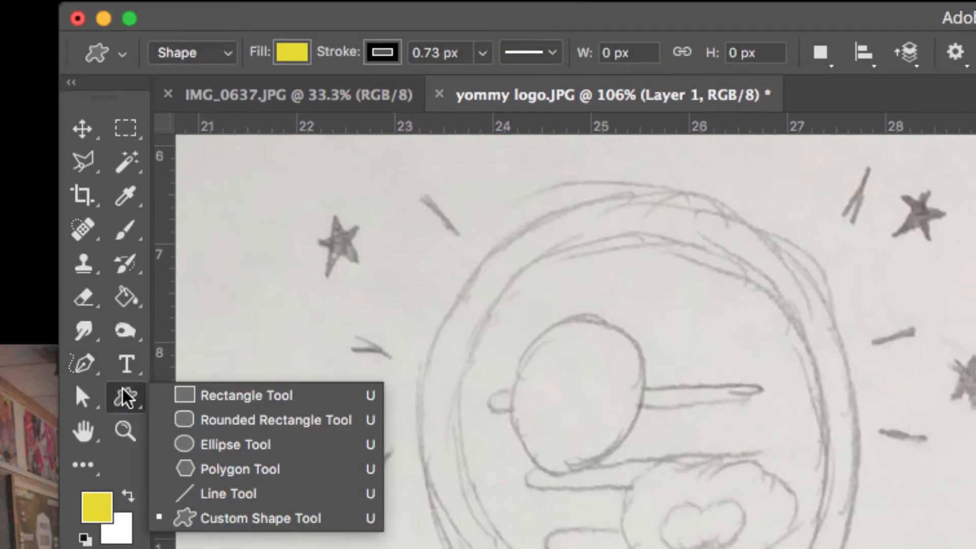
{"action": "left_click", "coordinate": [222, 518]}
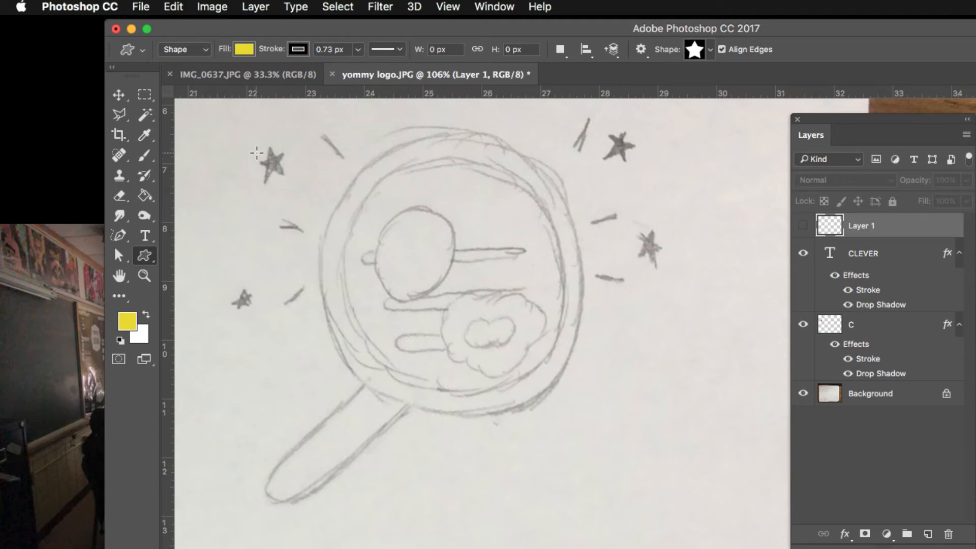
{"action": "left_click_drag", "start_coordinate": [264, 157], "coordinate": [290, 188]}
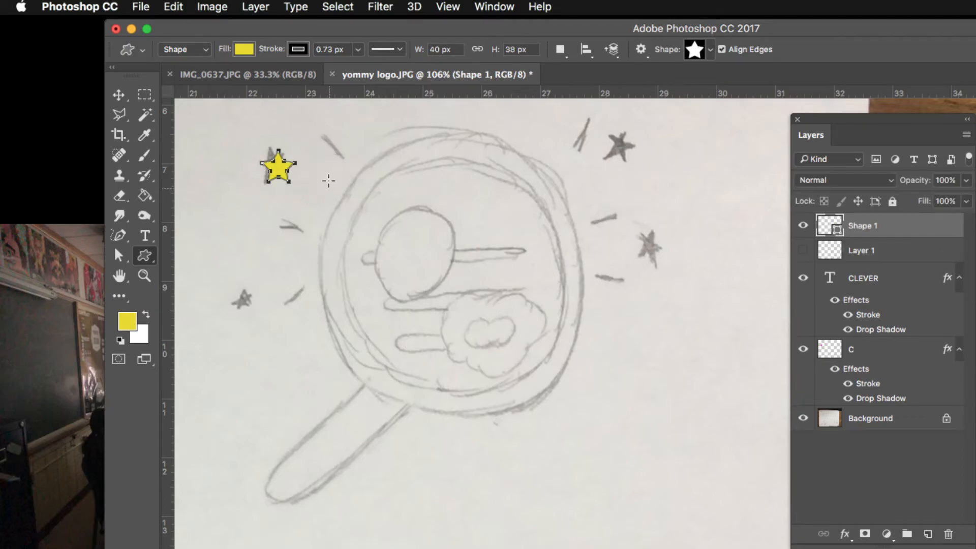
{"action": "left_click_drag", "start_coordinate": [252, 137], "coordinate": [376, 202]}
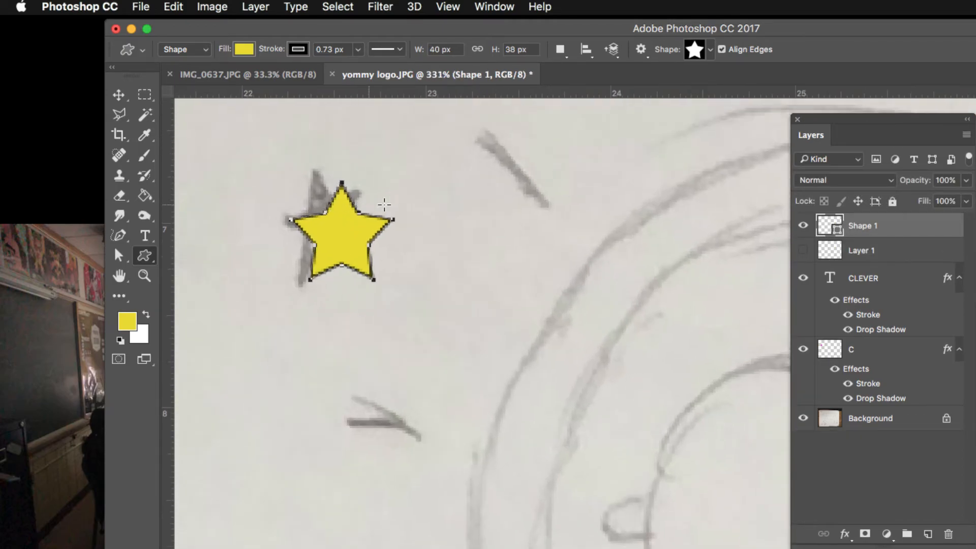
{"action": "key", "text": "ctrl+t"}
{"action": "left_click_drag", "start_coordinate": [395, 243], "coordinate": [348, 215]}
{"action": "key", "text": "Return"}
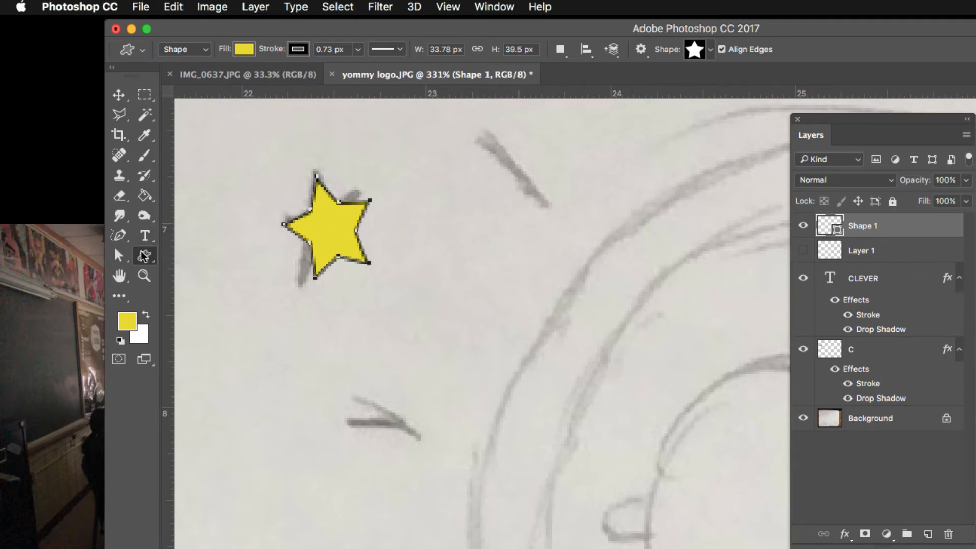
- Draw a thin yellow rectangle over the sketched dash beside the star and rotate it about 48°
{"action": "left_click_drag", "start_coordinate": [144, 255], "coordinate": [198, 258]}
{"action": "left_click", "coordinate": [199, 258]}
{"action": "left_click_drag", "start_coordinate": [478, 183], "coordinate": [539, 199]}
{"action": "key", "text": "super+t"}
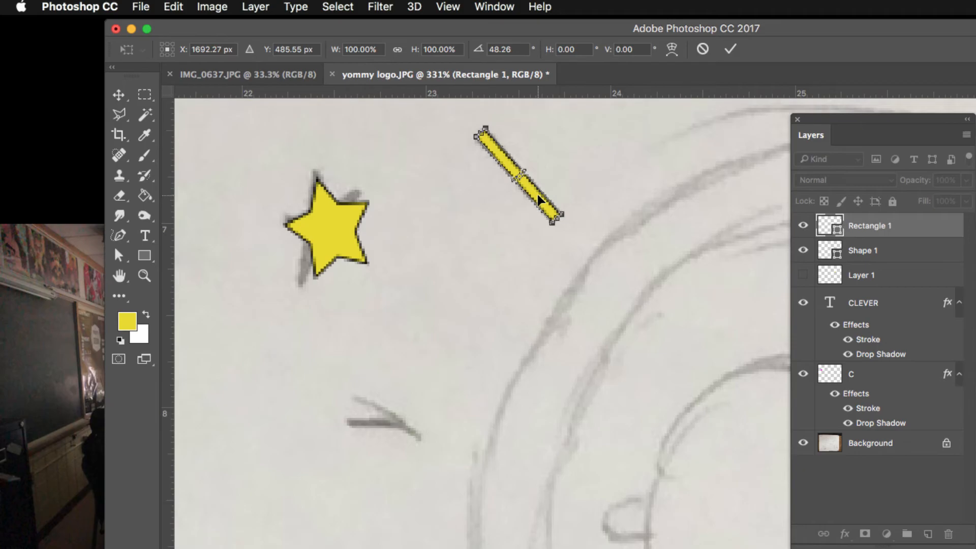
{"action": "key", "text": "Return"}
- Draw a yellow circle with the Ellipse Tool over the sketched ball inside the magnifying glass
{"action": "scroll", "coordinate": [584, 220], "scroll_direction": "down", "scroll_amount": 3}
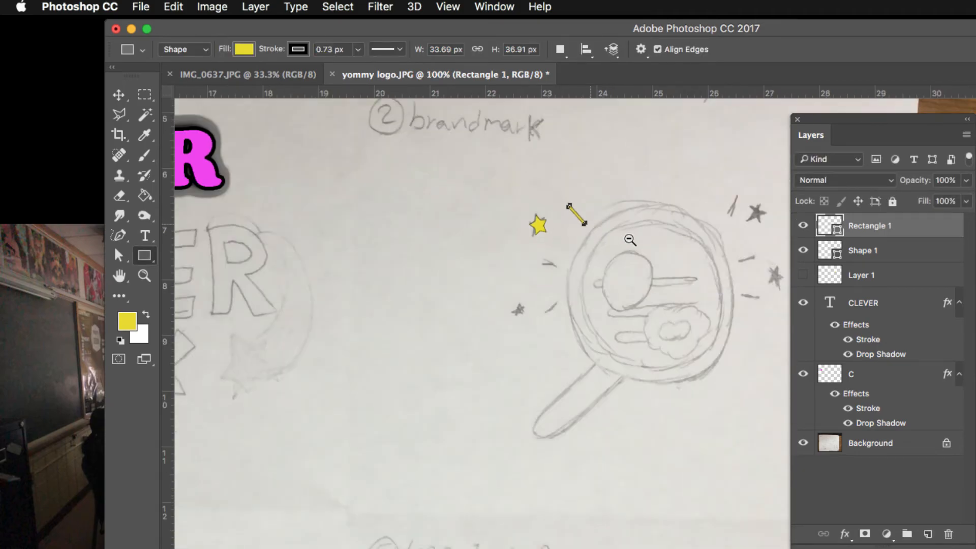
{"action": "scroll", "coordinate": [630, 240], "scroll_direction": "down", "scroll_amount": 1}
{"action": "left_click", "coordinate": [875, 260]}
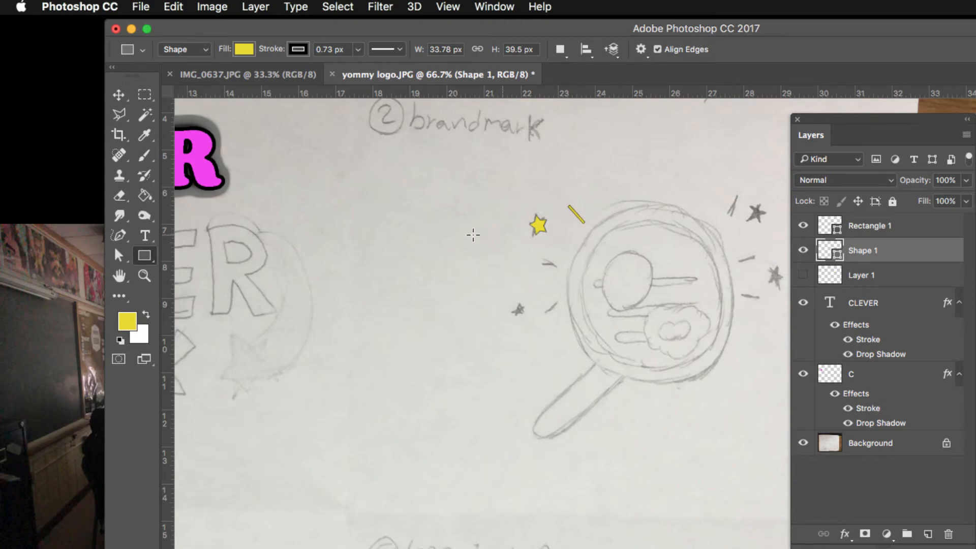
{"action": "right_click", "coordinate": [144, 255]}
{"action": "left_click", "coordinate": [213, 283]}
{"action": "left_click_drag", "start_coordinate": [600, 252], "coordinate": [666, 330]}
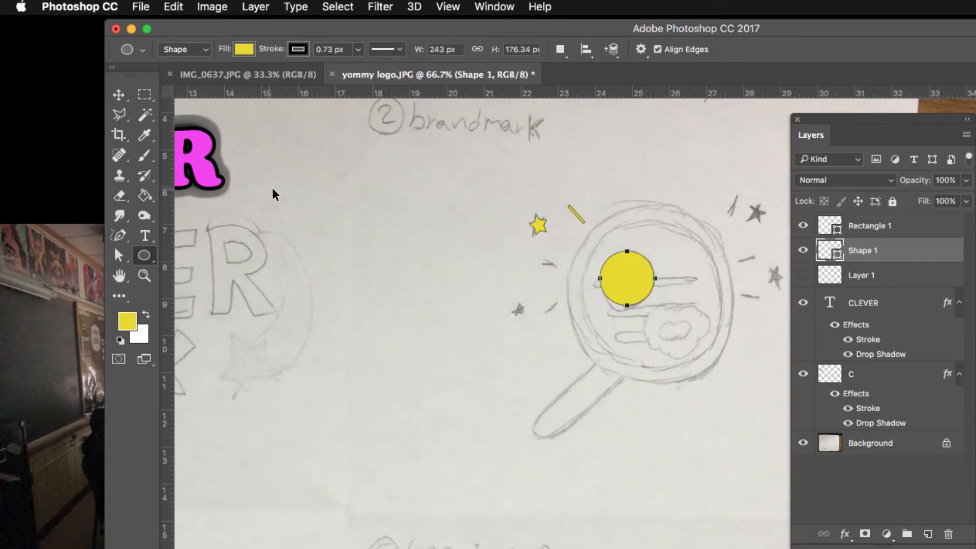
- Change the shape fill to red, then undo the colour change
{"action": "left_click", "coordinate": [244, 50]}
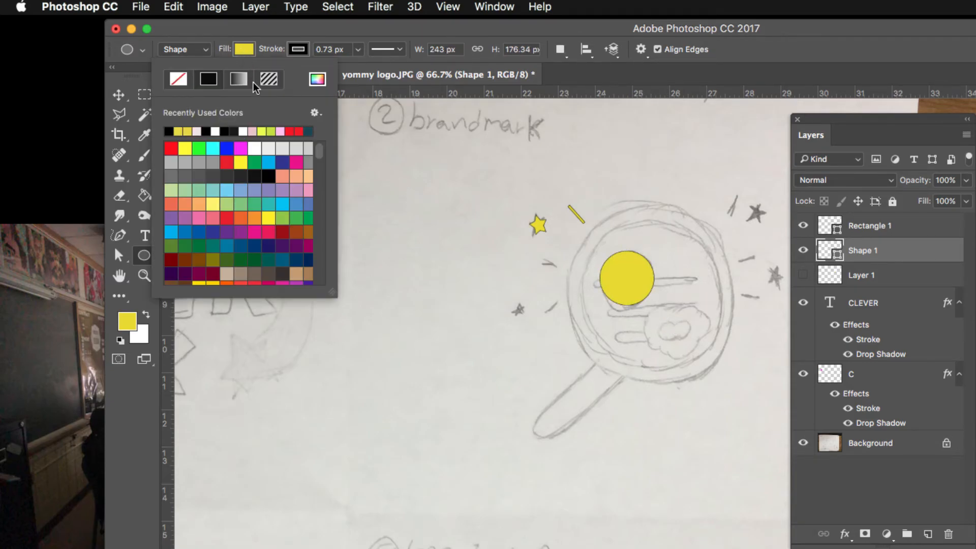
{"action": "left_click", "coordinate": [287, 131]}
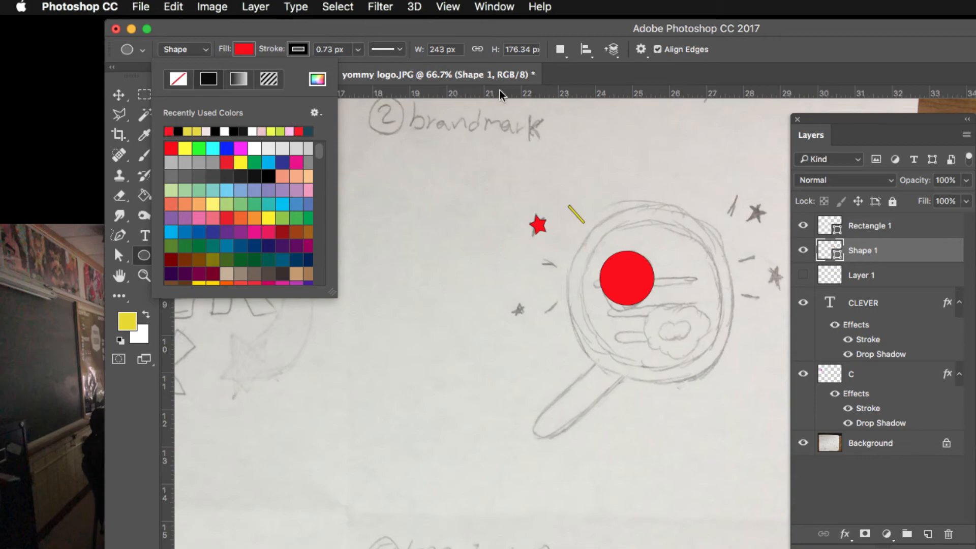
{"action": "left_click", "coordinate": [351, 35]}
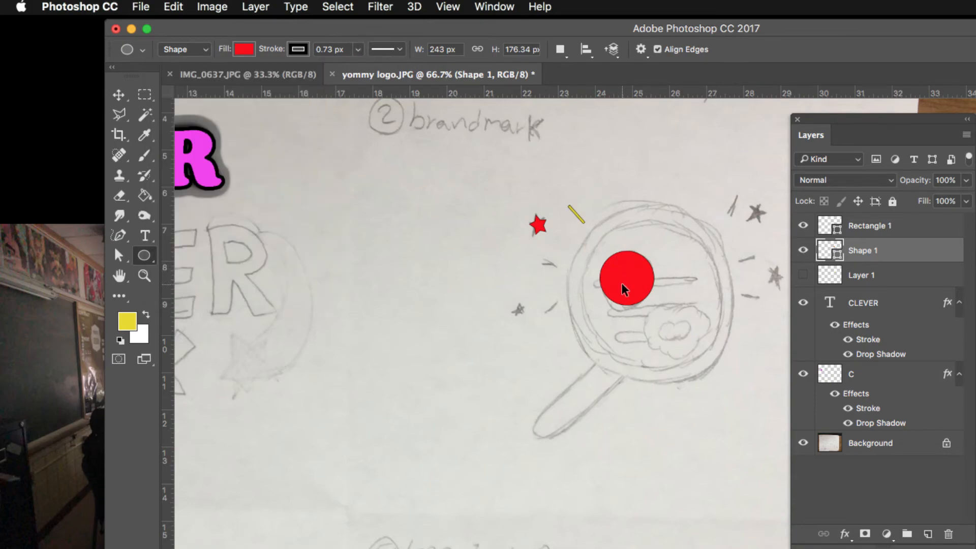
{"action": "key", "text": "super+z"}
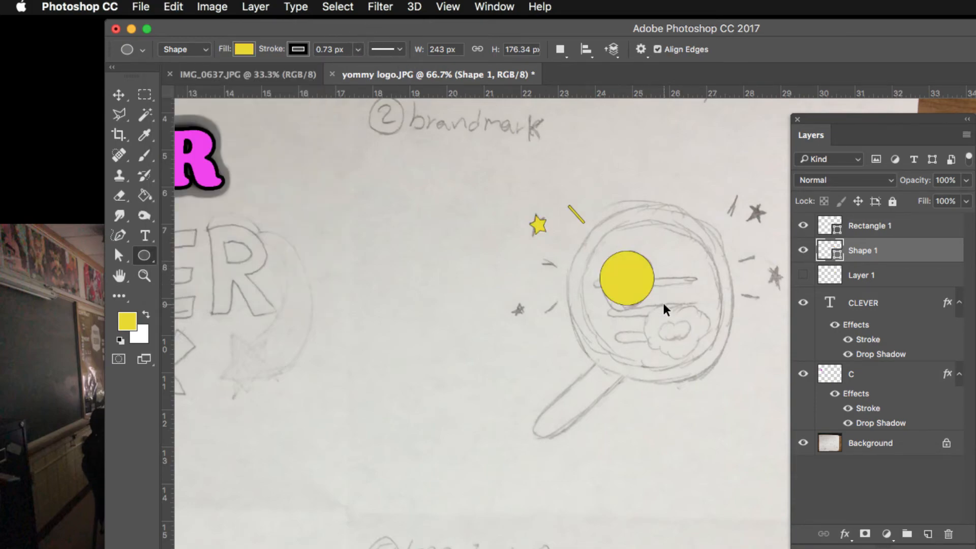
- Set the fill to red and draw a thin red ellipse along the sketched bar through the ball
{"action": "left_click", "coordinate": [880, 303]}
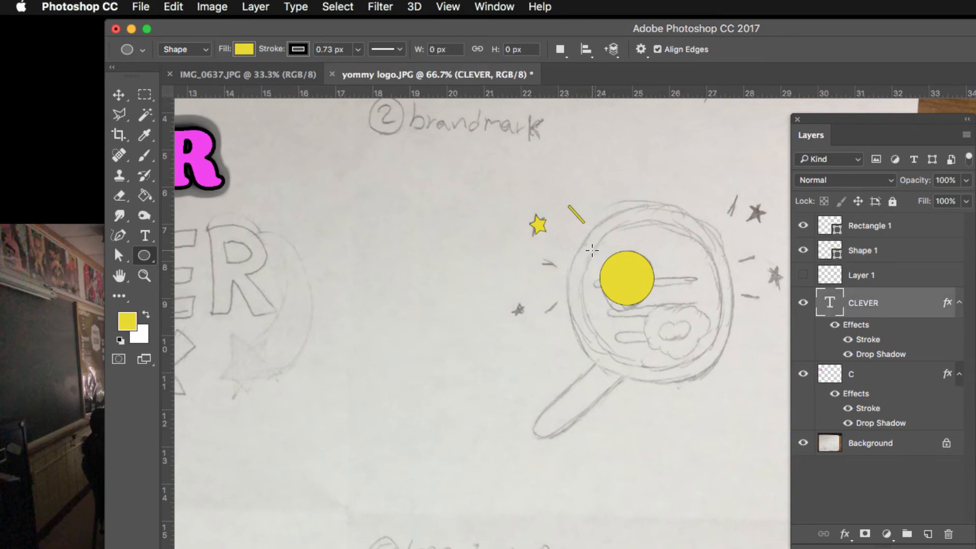
{"action": "left_click", "coordinate": [244, 49]}
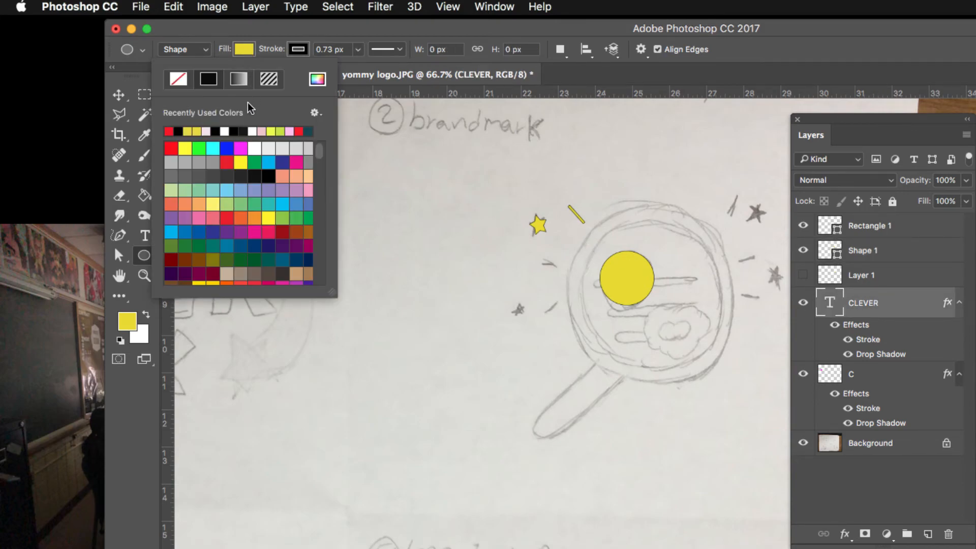
{"action": "left_click", "coordinate": [169, 132]}
{"action": "left_click", "coordinate": [605, 278]}
{"action": "left_click_drag", "start_coordinate": [606, 279], "coordinate": [708, 282]}
{"action": "left_click", "coordinate": [903, 300], "text": "super"}
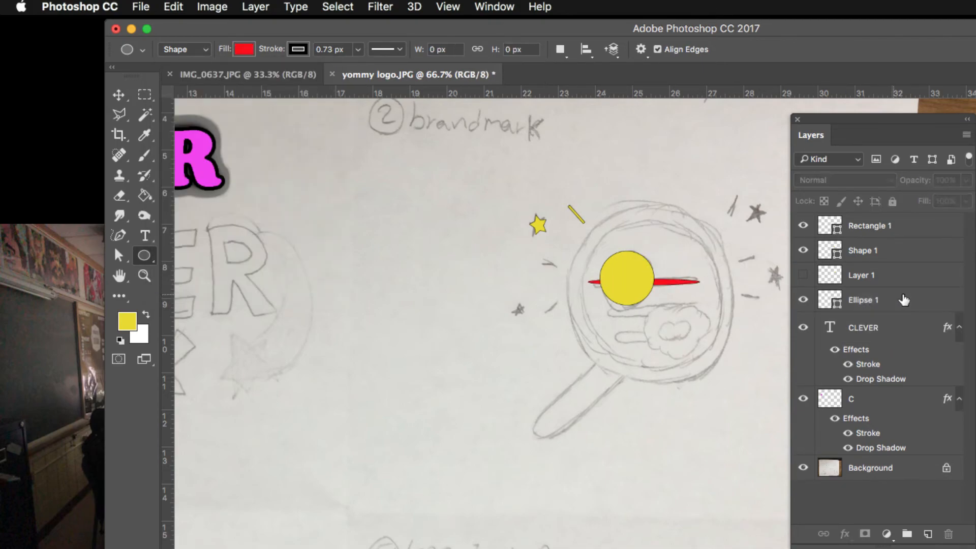
{"action": "left_click", "coordinate": [906, 300]}
{"action": "double_click", "coordinate": [903, 276]}
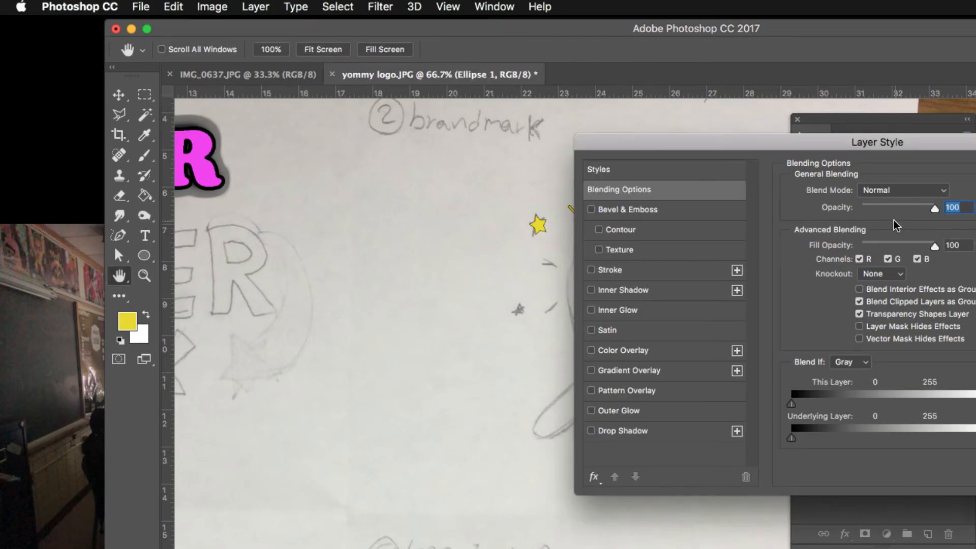
{"action": "left_click", "coordinate": [839, 200]}
{"action": "mouse_move", "coordinate": [889, 300]}
{"action": "left_mouse_down"}
{"action": "mouse_move", "coordinate": [884, 259]}
{"action": "mouse_move", "coordinate": [864, 227]}
{"action": "mouse_move", "coordinate": [883, 224]}
{"action": "mouse_move", "coordinate": [895, 235]}
{"action": "mouse_move", "coordinate": [897, 311]}
{"action": "left_mouse_up"}
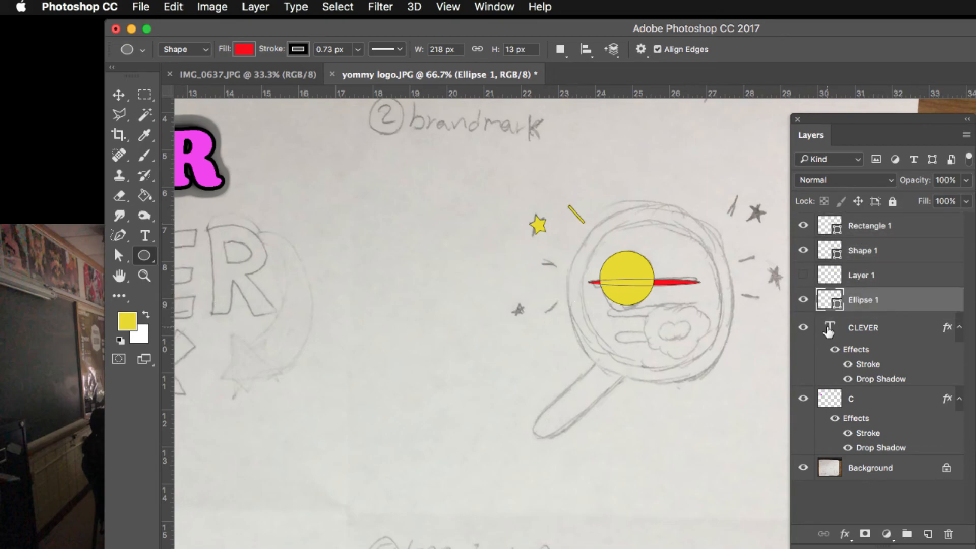
- Add a pink Cooper Black 157 pt letter T as a new text layer beside the brandmark sketch
{"action": "left_click", "coordinate": [864, 332]}
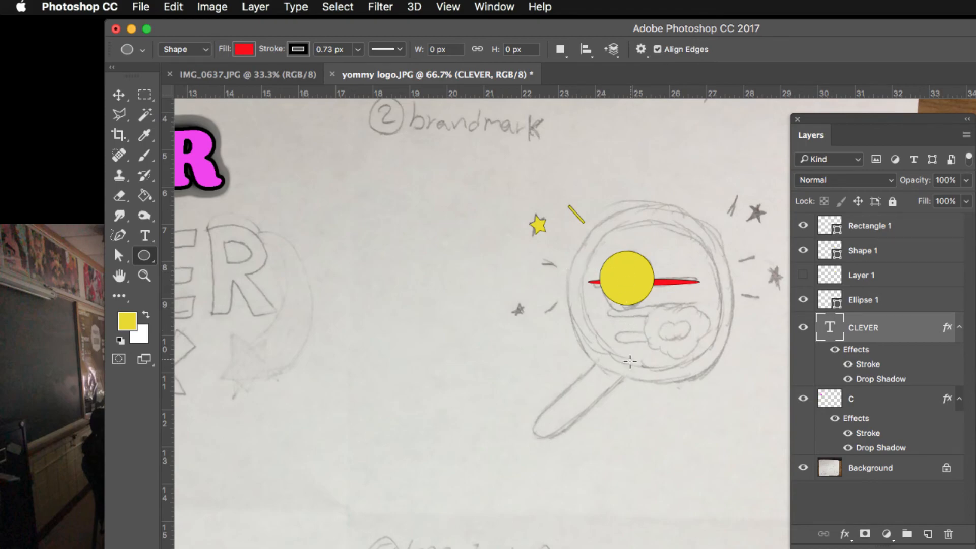
{"action": "left_click", "coordinate": [145, 237]}
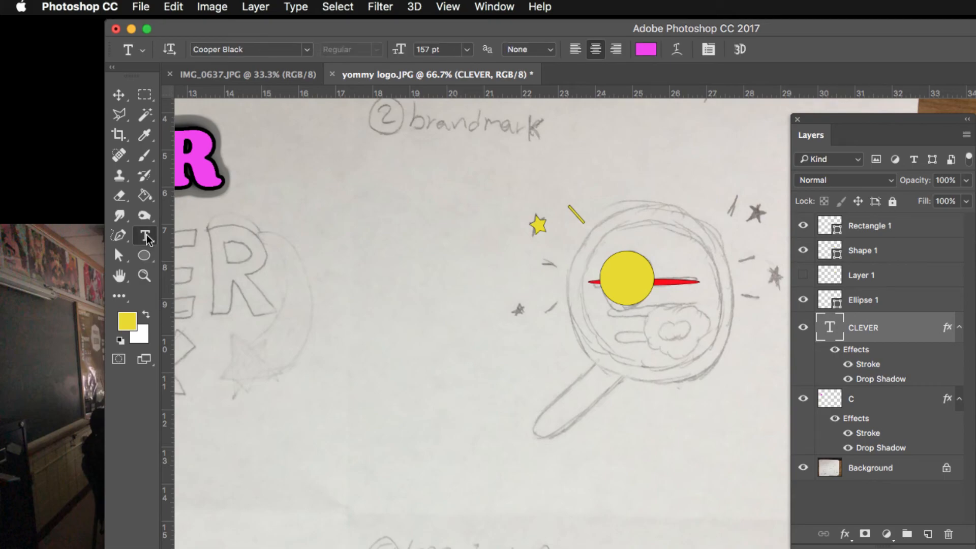
{"action": "left_click", "coordinate": [406, 258]}
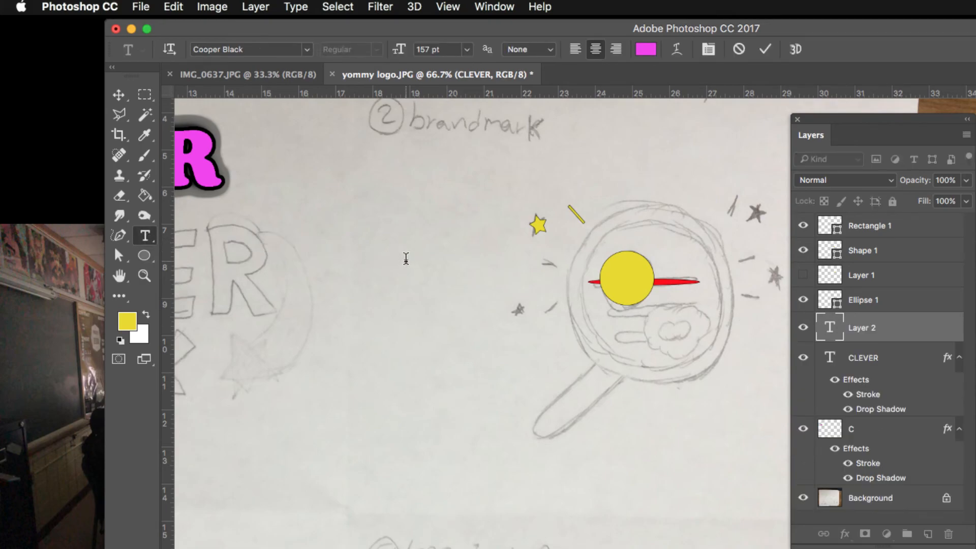
{"action": "type", "text": "T"}
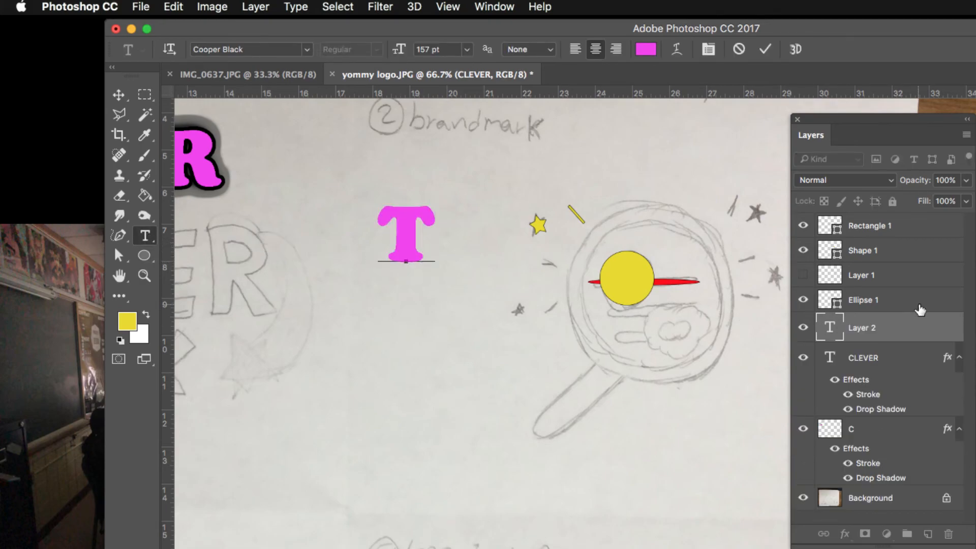
- Convert the T text layer to a shape and drag its upper-left anchor points outward to distort the letter
{"action": "right_click", "coordinate": [921, 328]}
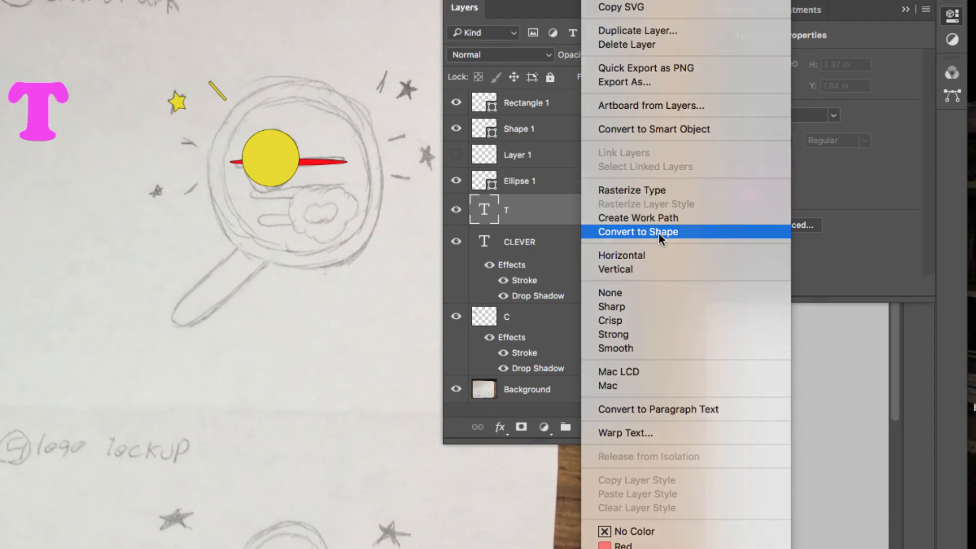
{"action": "left_click", "coordinate": [658, 233]}
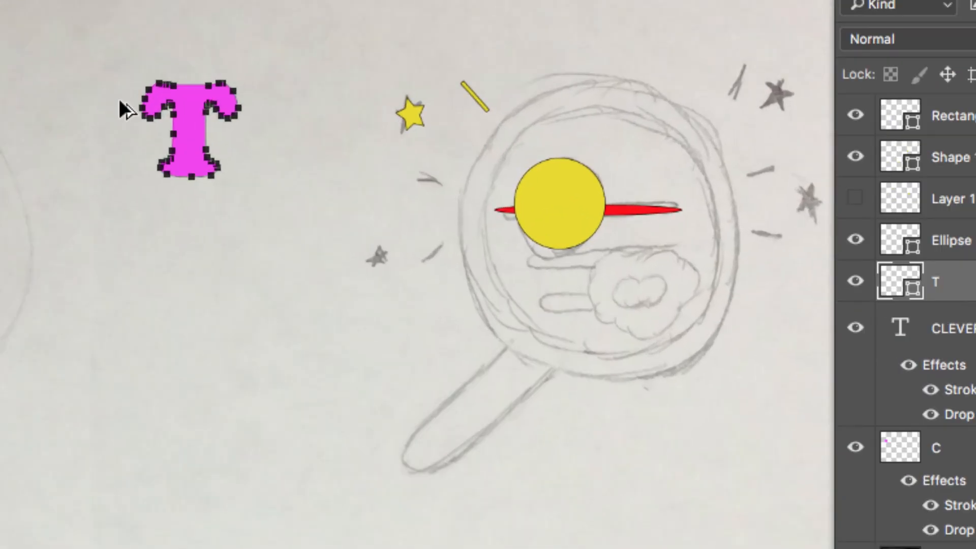
{"action": "key", "text": "super+plus"}
{"action": "key", "text": "super+plus"}
{"action": "key", "text": "super+plus"}
{"action": "left_click_drag", "start_coordinate": [154, 111], "coordinate": [478, 315]}
{"action": "mouse_move", "coordinate": [178, 61]}
{"action": "left_mouse_down"}
{"action": "mouse_move", "coordinate": [481, 290]}
{"action": "mouse_move", "coordinate": [478, 325]}
{"action": "left_mouse_up"}
{"action": "left_click_drag", "start_coordinate": [168, 102], "coordinate": [490, 320]}
{"action": "left_click_drag", "start_coordinate": [226, 137], "coordinate": [483, 283]}
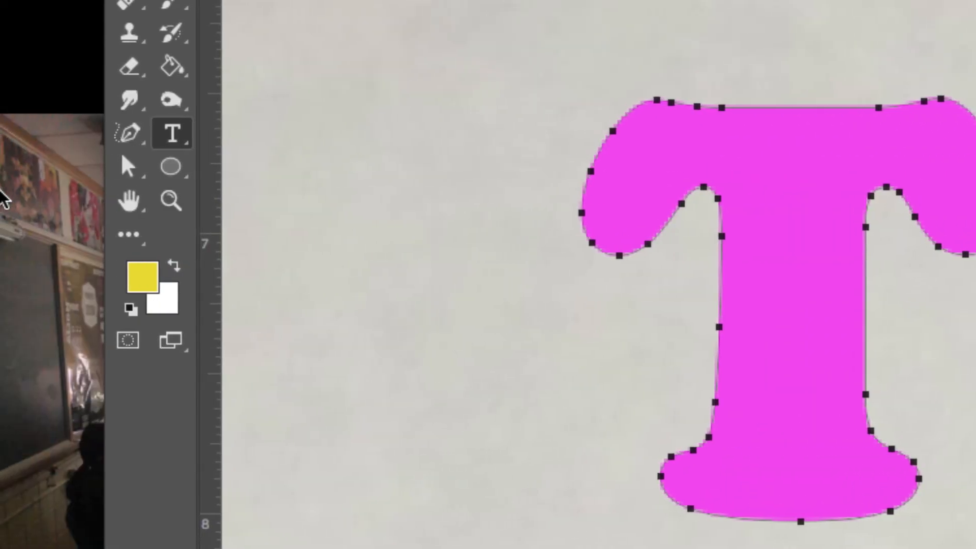
{"action": "left_click", "coordinate": [124, 169]}
{"action": "left_click", "coordinate": [191, 186]}
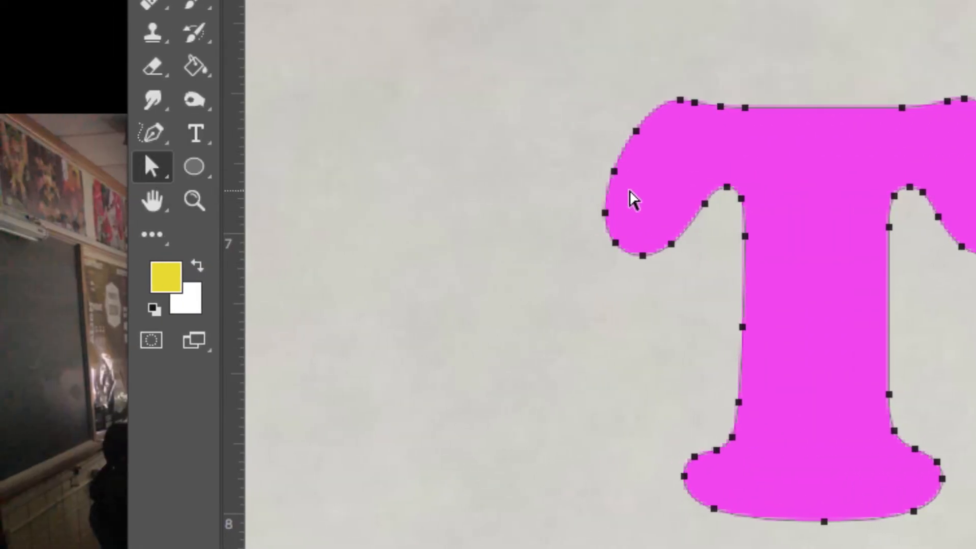
{"action": "left_click_drag", "start_coordinate": [614, 172], "coordinate": [524, 124]}
{"action": "left_click_drag", "start_coordinate": [635, 131], "coordinate": [595, 86]}
{"action": "left_click_drag", "start_coordinate": [680, 101], "coordinate": [661, 50]}
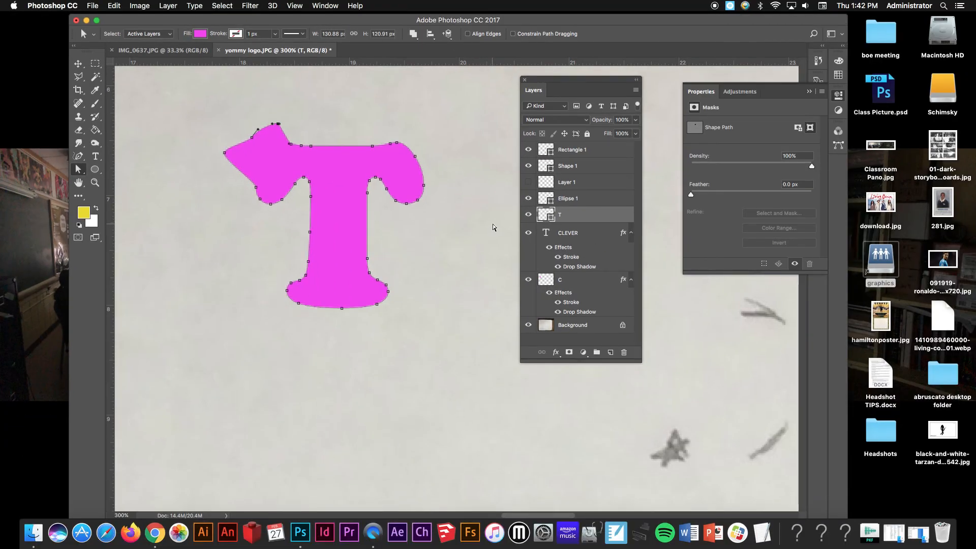
- Duplicate the CLEVER wordmark and place the copies over the logo lockup sketch at the lower right
{"action": "key", "text": "super+0"}
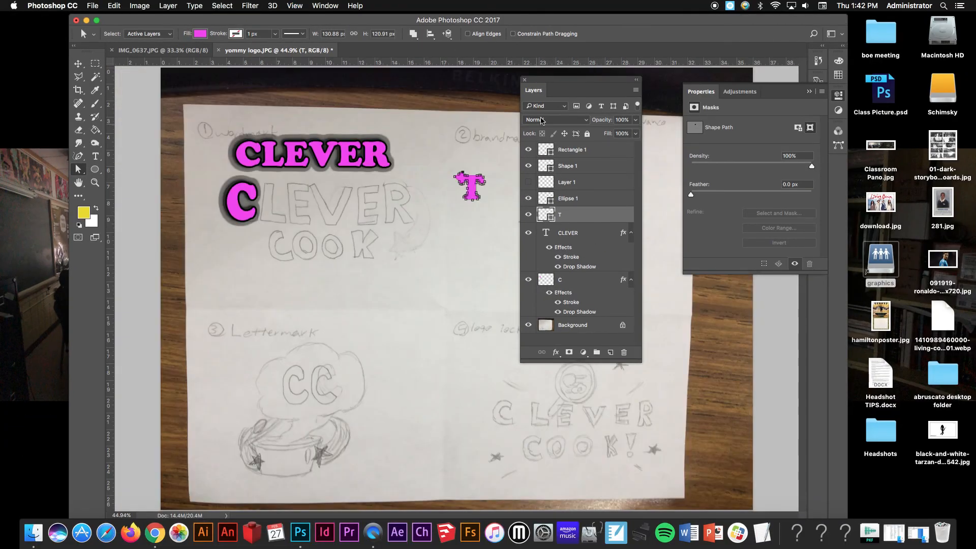
{"action": "left_click_drag", "start_coordinate": [542, 85], "coordinate": [689, 100]}
{"action": "left_click", "coordinate": [78, 63]}
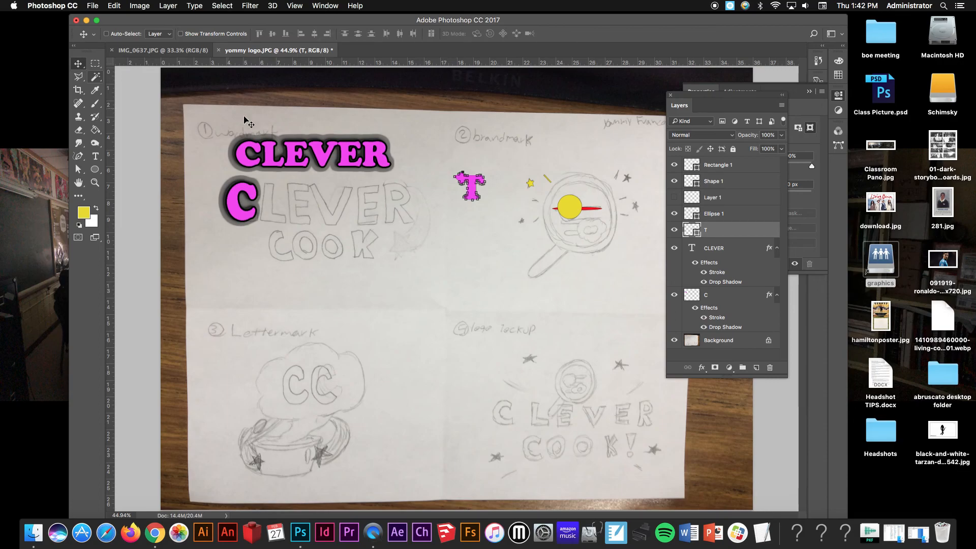
{"action": "right_click", "coordinate": [267, 147]}
{"action": "left_click", "coordinate": [277, 154]}
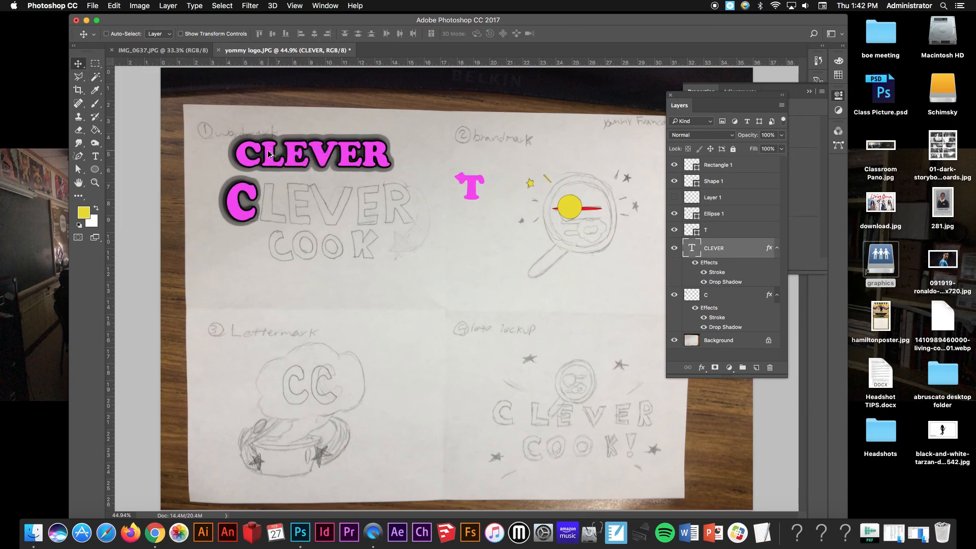
{"action": "mouse_move", "coordinate": [277, 154]}
{"action": "left_mouse_down"}
{"action": "mouse_move", "coordinate": [503, 427]}
{"action": "mouse_move", "coordinate": [562, 437]}
{"action": "mouse_move", "coordinate": [523, 422]}
{"action": "mouse_move", "coordinate": [548, 433]}
{"action": "mouse_move", "coordinate": [577, 475]}
{"action": "left_mouse_up"}
- Retype the lower CLEVER copy as "Cook !" and nudge it into position
{"action": "key", "text": "t"}
{"action": "left_click", "coordinate": [578, 470]}
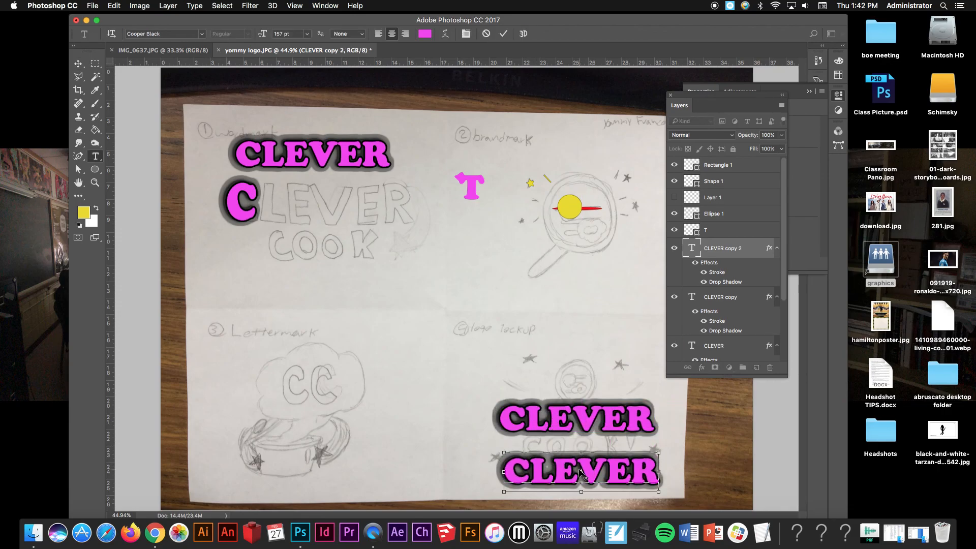
{"action": "double_click", "coordinate": [578, 468]}
{"action": "type", "text": "Cook"}
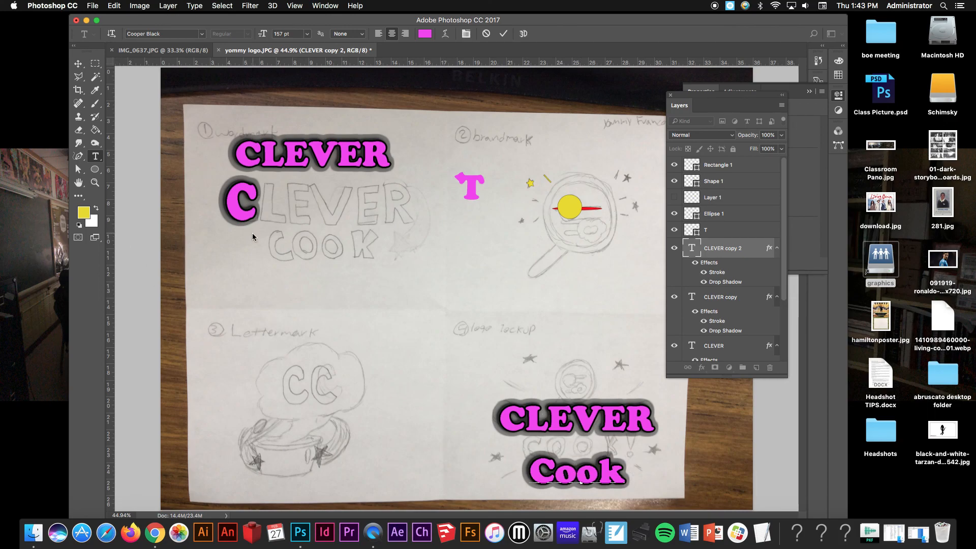
{"action": "type", "text": " !"}
{"action": "left_click", "coordinate": [78, 63]}
{"action": "left_click_drag", "start_coordinate": [528, 461], "coordinate": [526, 449]}
- Switch to Finder and preview the finished example files yommy logo.psd and yommy 45 degree truck.psd
{"action": "left_click_drag", "start_coordinate": [446, 21], "coordinate": [447, 209]}
{"action": "left_click", "coordinate": [518, 85]}
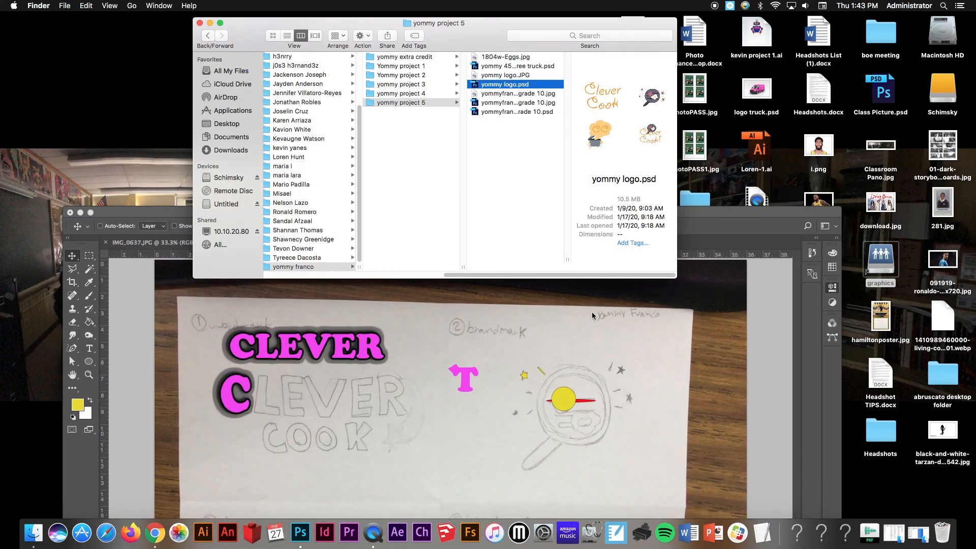
{"action": "key", "text": "space"}
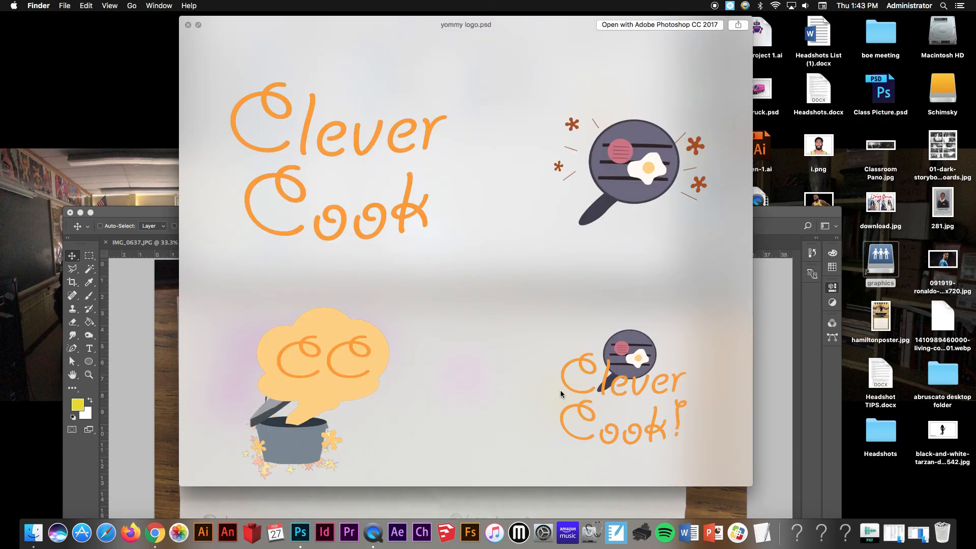
{"action": "key", "text": "space"}
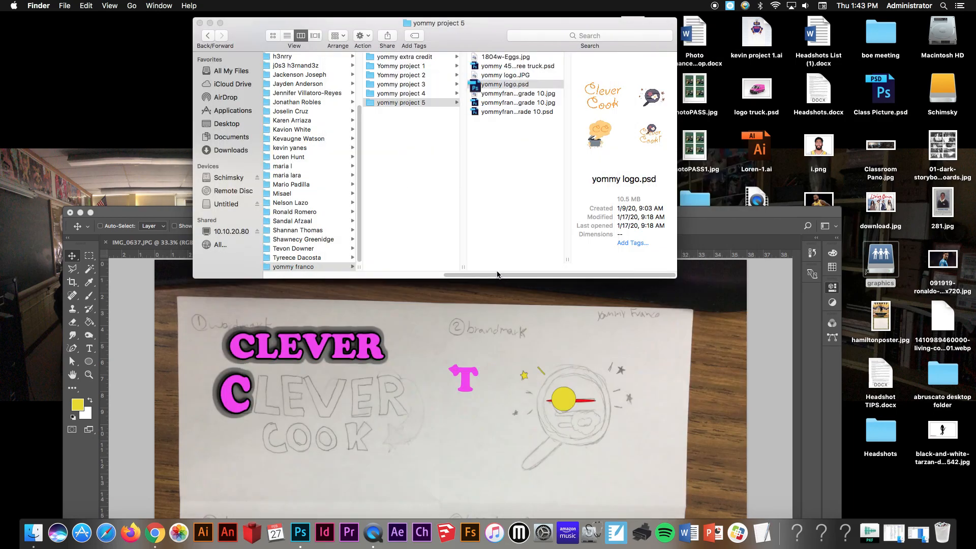
{"action": "left_click", "coordinate": [519, 69]}
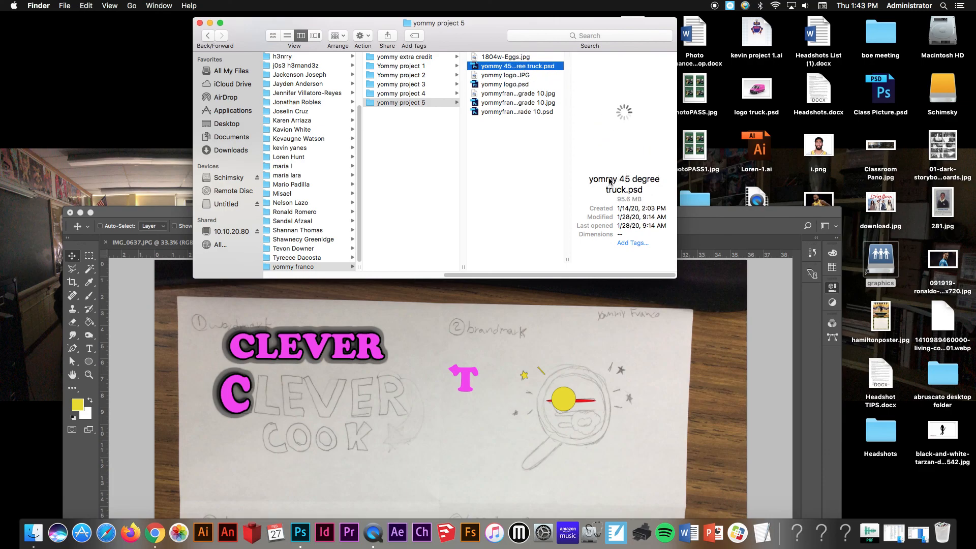
{"action": "key", "text": "space"}
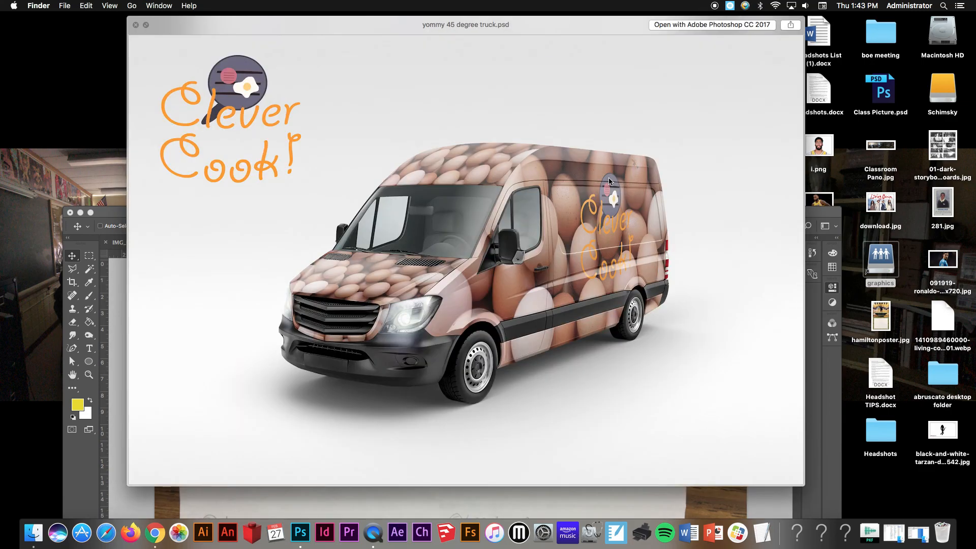